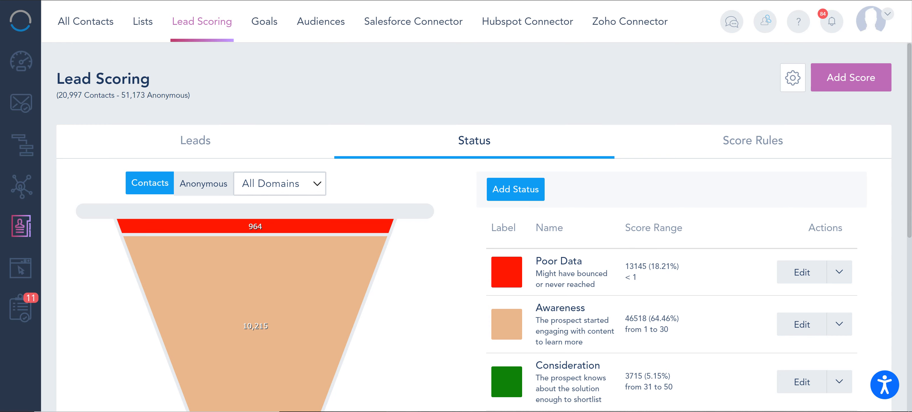
- Switch to the Lead Scoring Framework spreadsheet and examine the personal, social and company fields under Contact Data
{"action": "mouse_move", "coordinate": [404, 411]}
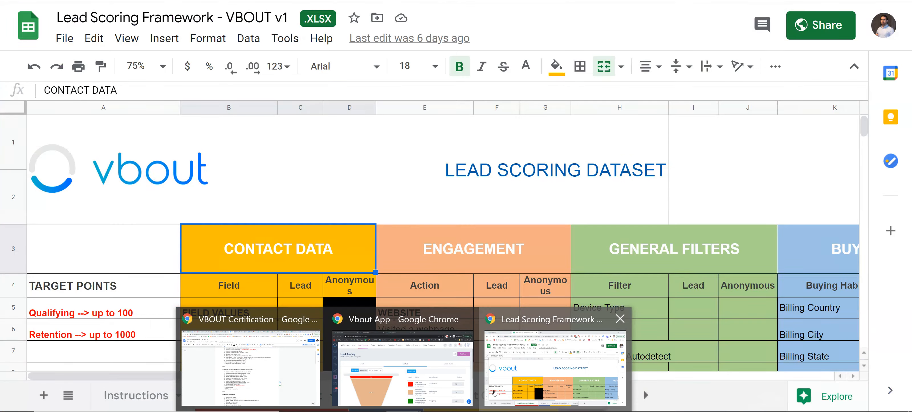
{"action": "left_click", "coordinate": [524, 371]}
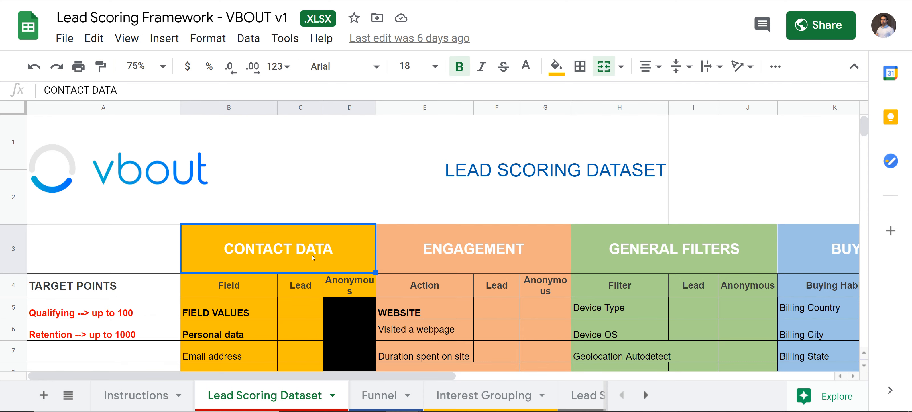
{"action": "scroll", "coordinate": [313, 257], "scroll_direction": "down", "scroll_amount": 3}
{"action": "scroll", "coordinate": [226, 226], "scroll_direction": "down", "scroll_amount": 6}
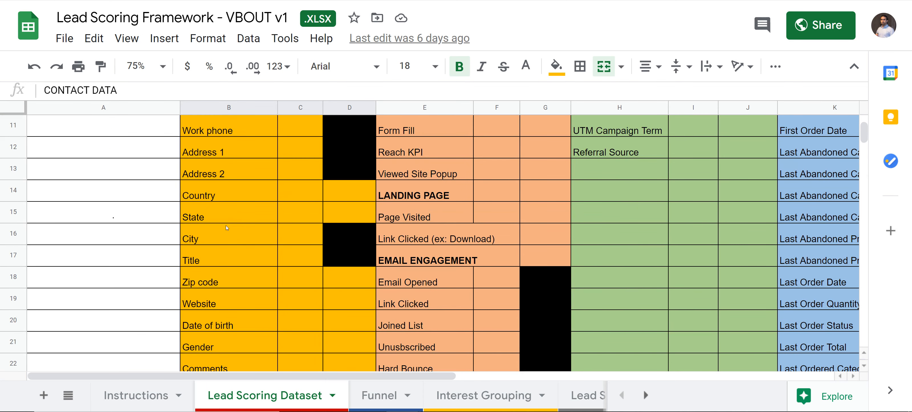
{"action": "scroll", "coordinate": [198, 202], "scroll_direction": "down", "scroll_amount": 2}
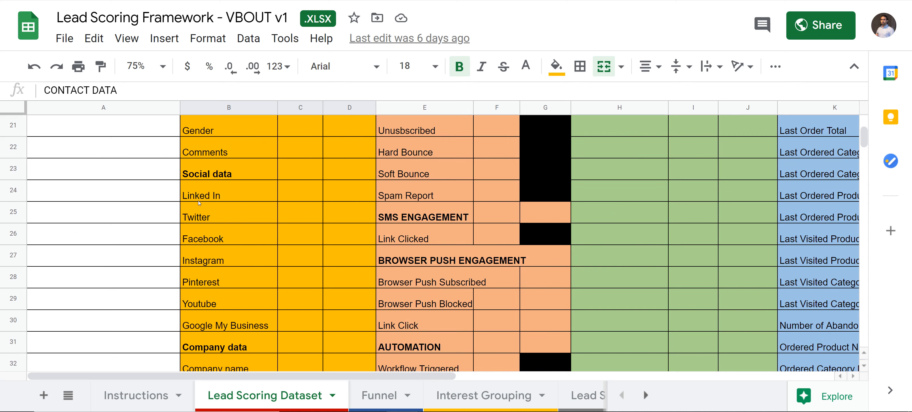
{"action": "scroll", "coordinate": [219, 270], "scroll_direction": "down", "scroll_amount": 2}
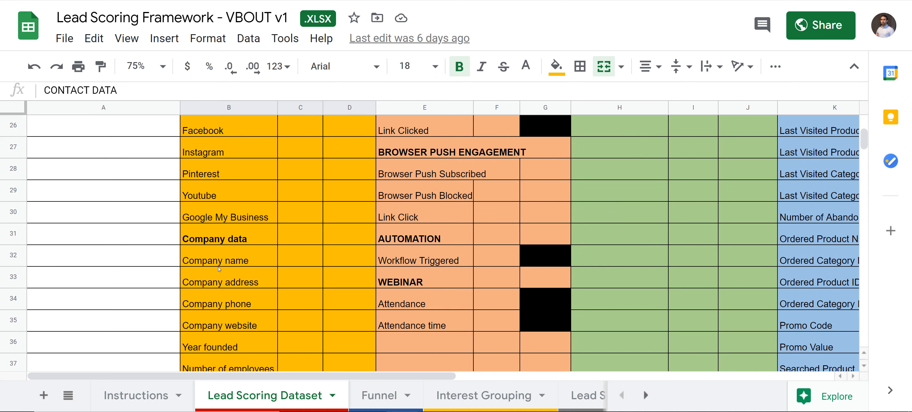
{"action": "scroll", "coordinate": [219, 270], "scroll_direction": "down", "scroll_amount": 4}
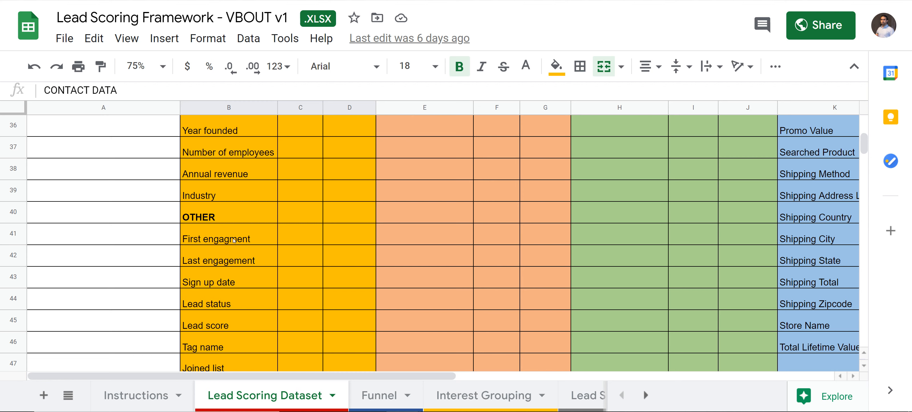
- Examine the Other fields at the end of Contact Data, including Last engagement, Tag name and Joined list
{"action": "left_click", "coordinate": [235, 260]}
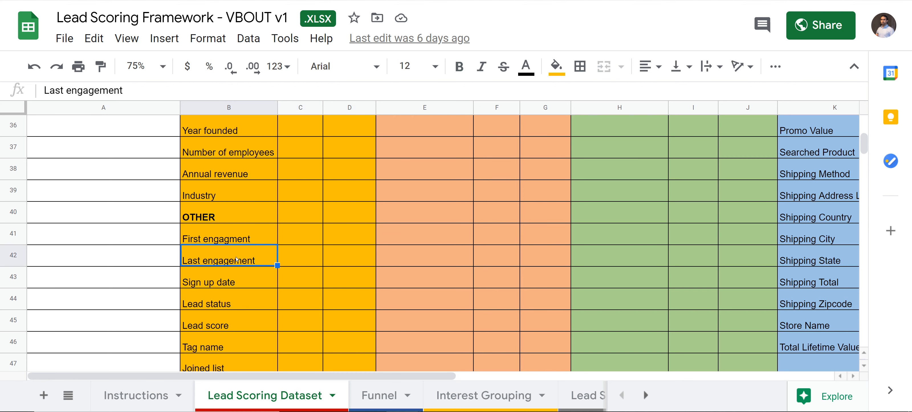
{"action": "scroll", "coordinate": [252, 268], "scroll_direction": "down", "scroll_amount": 3}
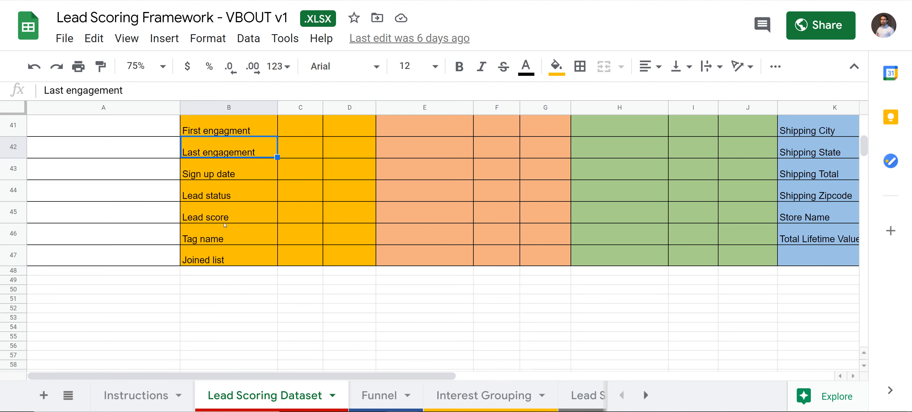
{"action": "left_click", "coordinate": [231, 244]}
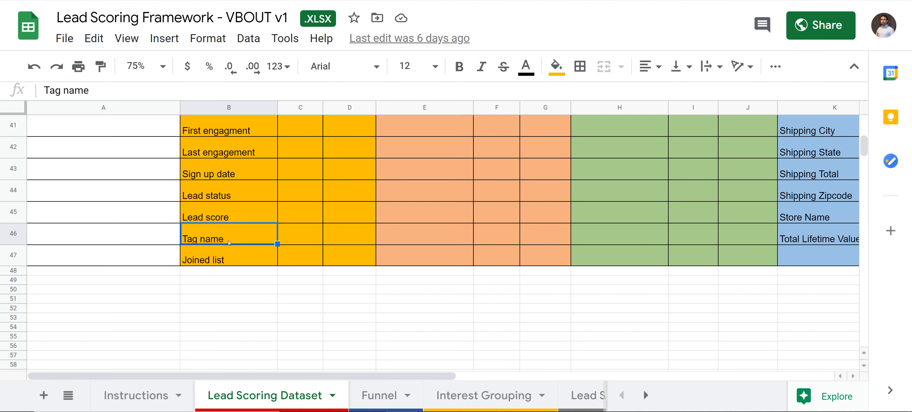
{"action": "left_click", "coordinate": [240, 263]}
{"action": "scroll", "coordinate": [240, 264], "scroll_direction": "up", "scroll_amount": 3}
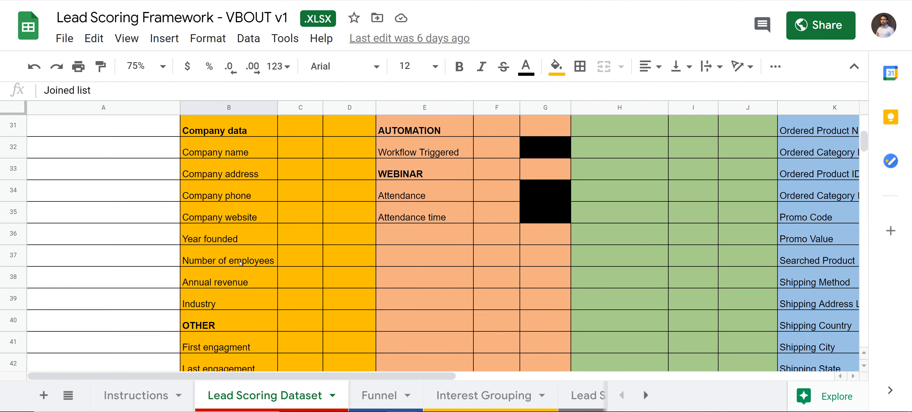
- Examine the Engagement actions in the dataset, from website and landing page through email, SMS, browser push, automation and webinar
{"action": "scroll", "coordinate": [240, 263], "scroll_direction": "up", "scroll_amount": 9}
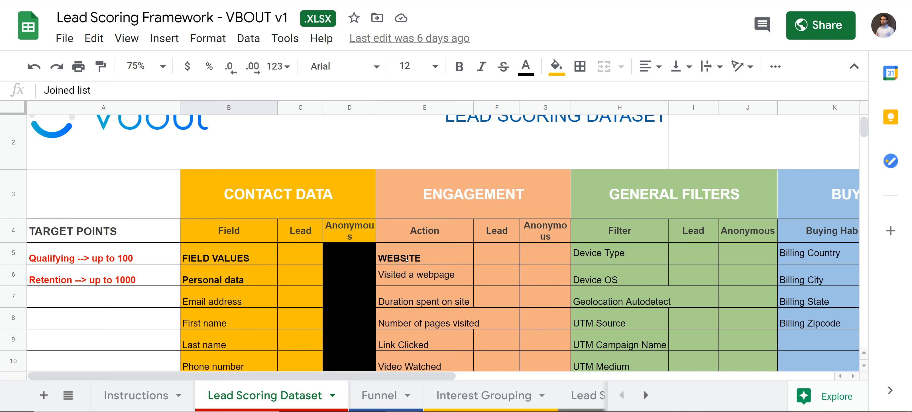
{"action": "scroll", "coordinate": [448, 279], "scroll_direction": "down", "scroll_amount": 3}
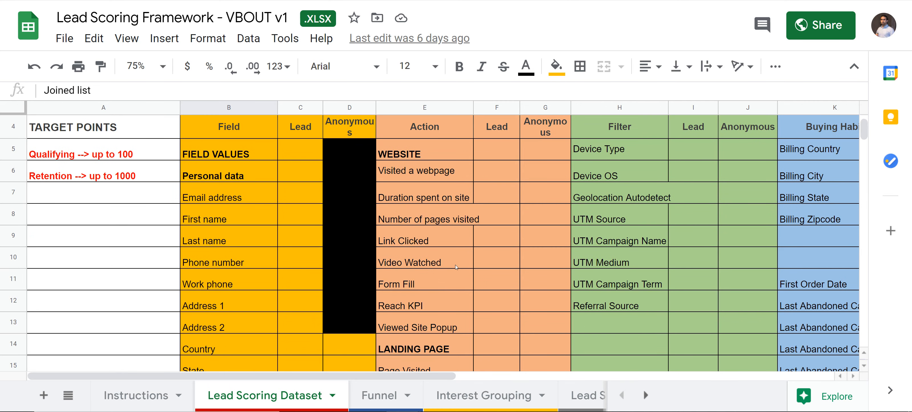
{"action": "scroll", "coordinate": [427, 263], "scroll_direction": "down", "scroll_amount": 3}
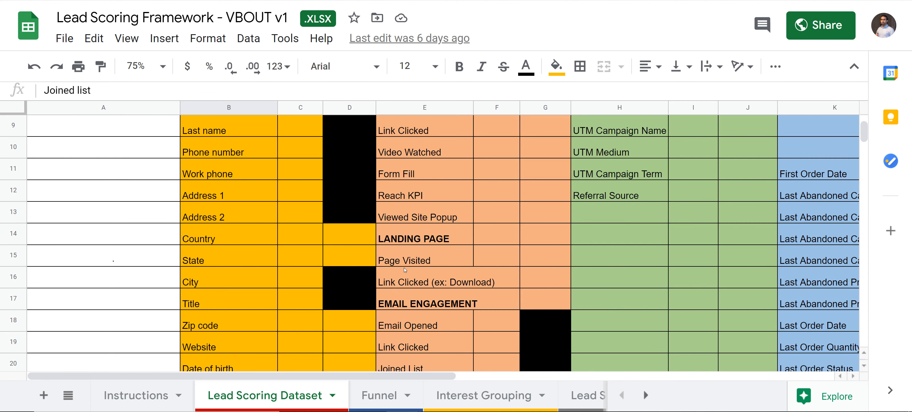
{"action": "scroll", "coordinate": [430, 273], "scroll_direction": "down", "scroll_amount": 3}
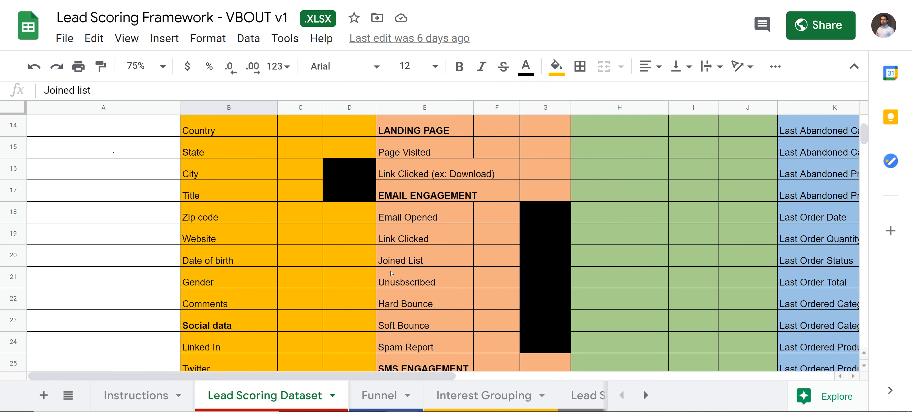
{"action": "left_click", "coordinate": [422, 282]}
{"action": "left_click", "coordinate": [420, 304]}
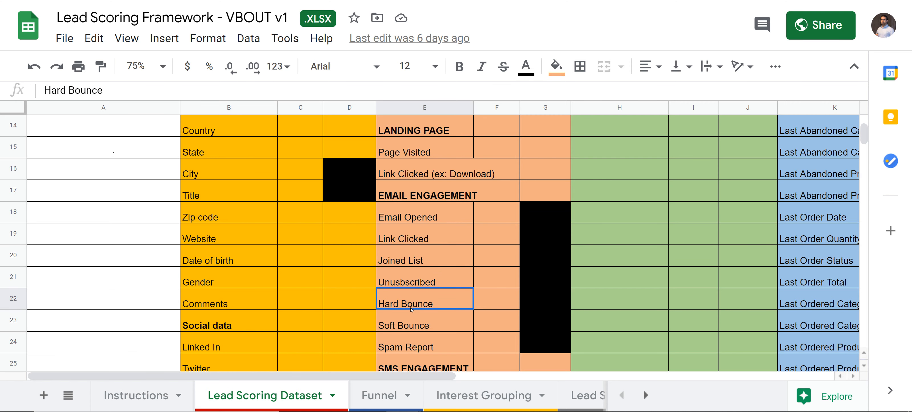
{"action": "scroll", "coordinate": [415, 315], "scroll_direction": "down", "scroll_amount": 3}
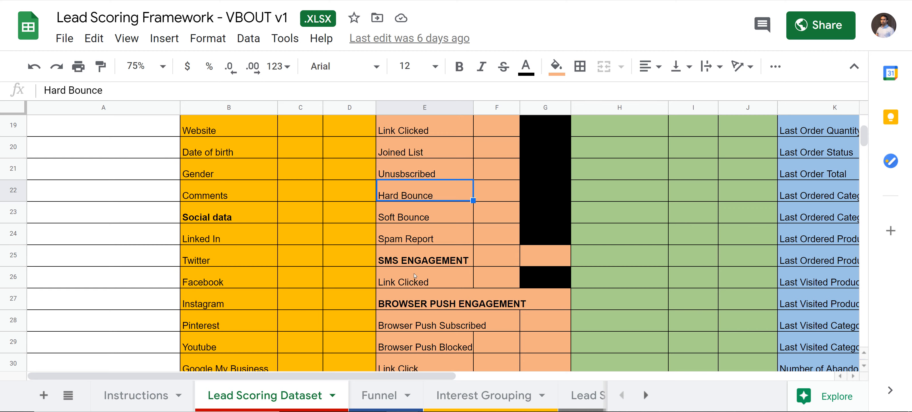
{"action": "scroll", "coordinate": [415, 276], "scroll_direction": "down", "scroll_amount": 3}
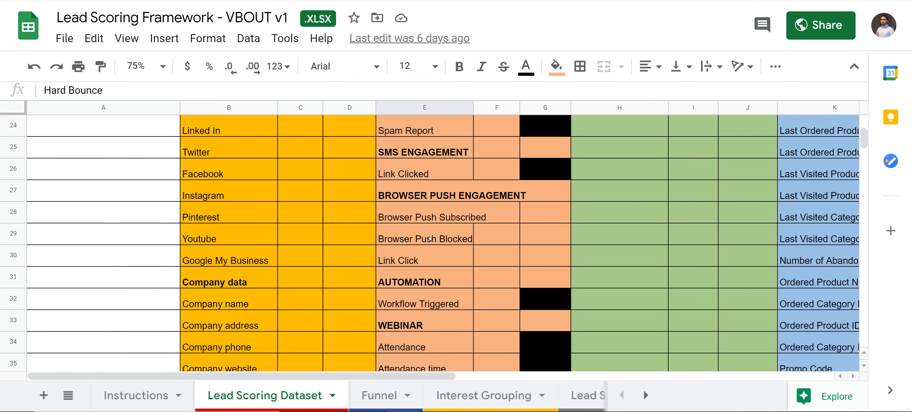
{"action": "scroll", "coordinate": [430, 238], "scroll_direction": "down", "scroll_amount": 3}
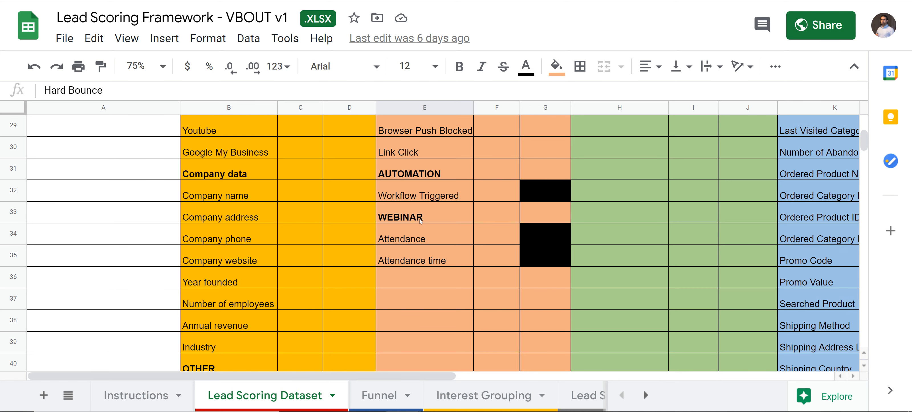
- Examine the General Filters and Buying Behavior columns, returning to the Contact Data and Engagement headings
{"action": "scroll", "coordinate": [421, 221], "scroll_direction": "up", "scroll_amount": 15}
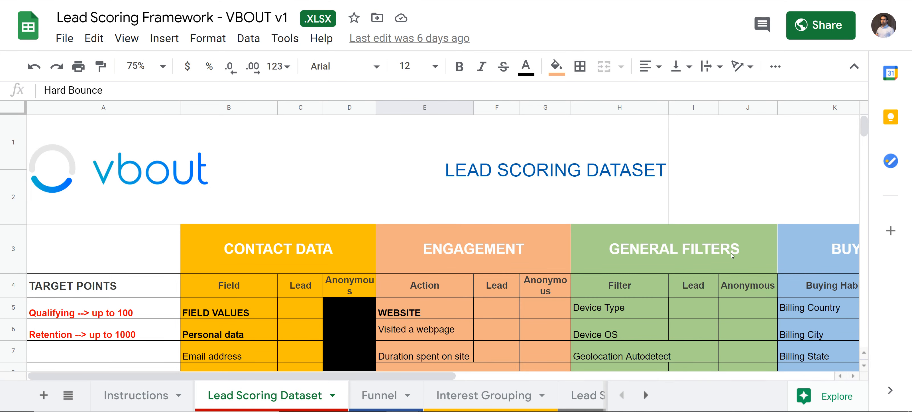
{"action": "left_click_drag", "start_coordinate": [864, 125], "coordinate": [864, 128]}
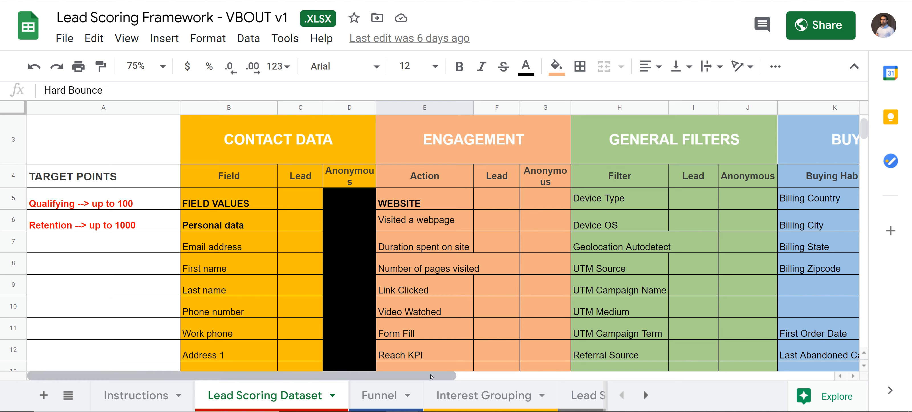
{"action": "left_click_drag", "start_coordinate": [442, 375], "coordinate": [529, 375]}
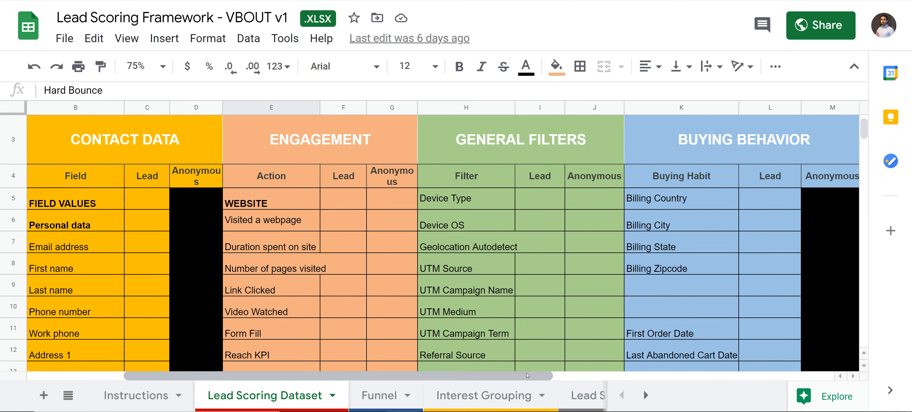
{"action": "scroll", "coordinate": [667, 275], "scroll_direction": "down", "scroll_amount": 2}
{"action": "scroll", "coordinate": [667, 274], "scroll_direction": "down", "scroll_amount": 5}
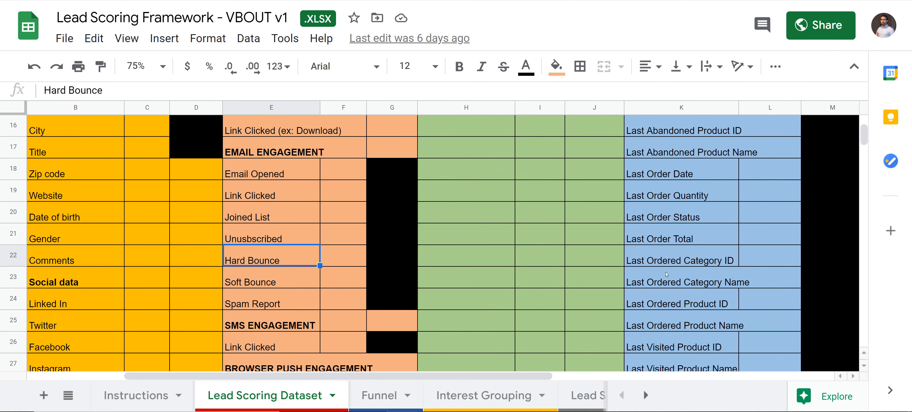
{"action": "scroll", "coordinate": [667, 274], "scroll_direction": "up", "scroll_amount": 7}
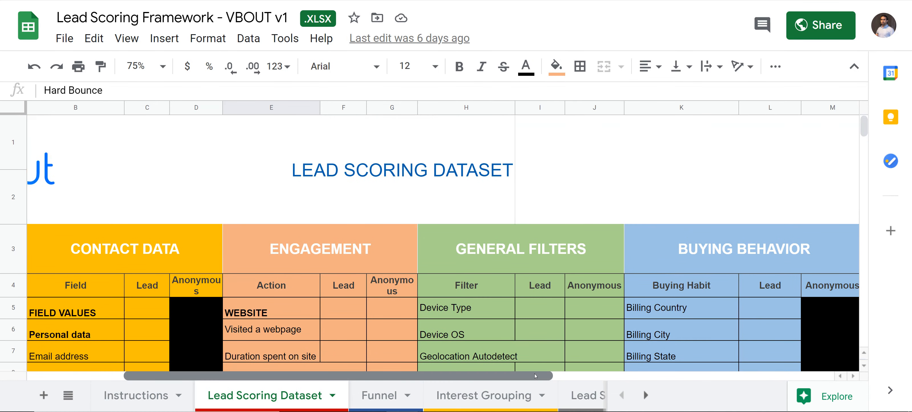
{"action": "left_click_drag", "start_coordinate": [548, 375], "coordinate": [505, 375]}
{"action": "left_click", "coordinate": [263, 252]}
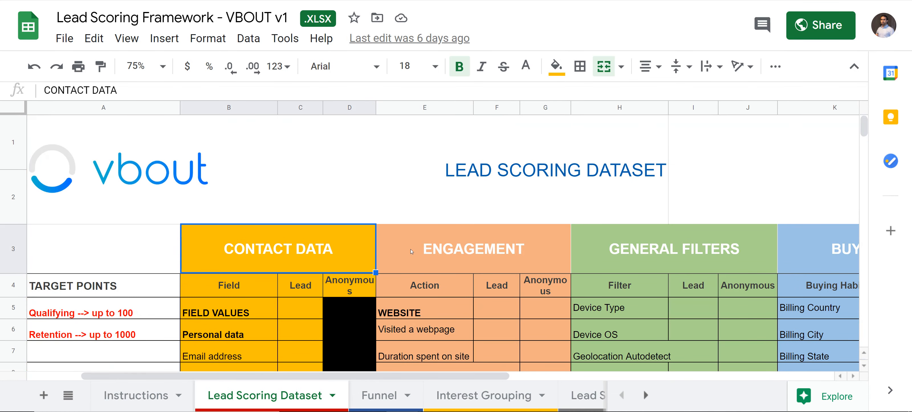
{"action": "left_click", "coordinate": [566, 251]}
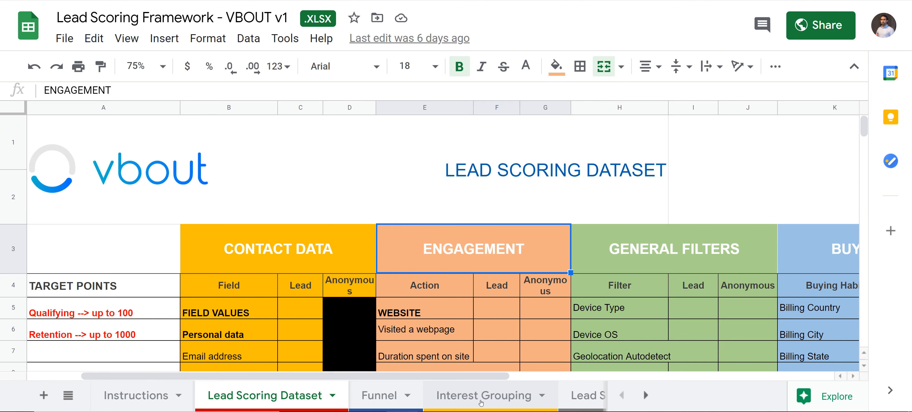
- Open the Interest Grouping sheet and examine its demographic, geographic, psychographic, behavioral and firmgraphic attributes
{"action": "left_click", "coordinate": [481, 402]}
{"action": "scroll", "coordinate": [265, 199], "scroll_direction": "down", "scroll_amount": 10}
{"action": "scroll", "coordinate": [265, 199], "scroll_direction": "up", "scroll_amount": 5}
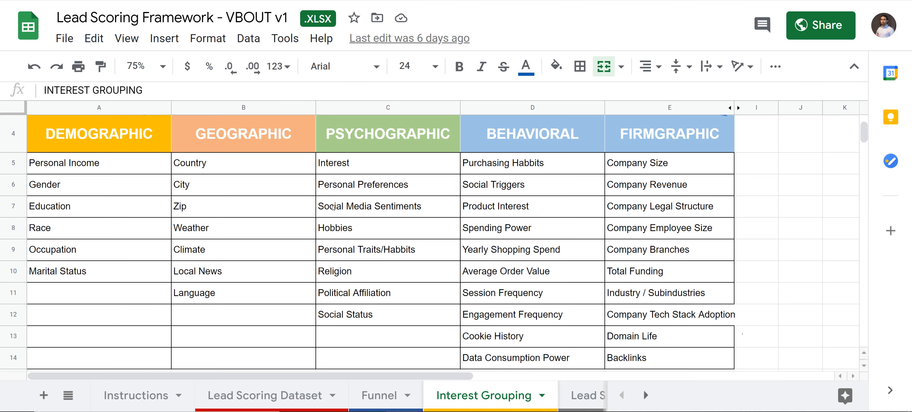
{"action": "scroll", "coordinate": [545, 213], "scroll_direction": "up", "scroll_amount": 3}
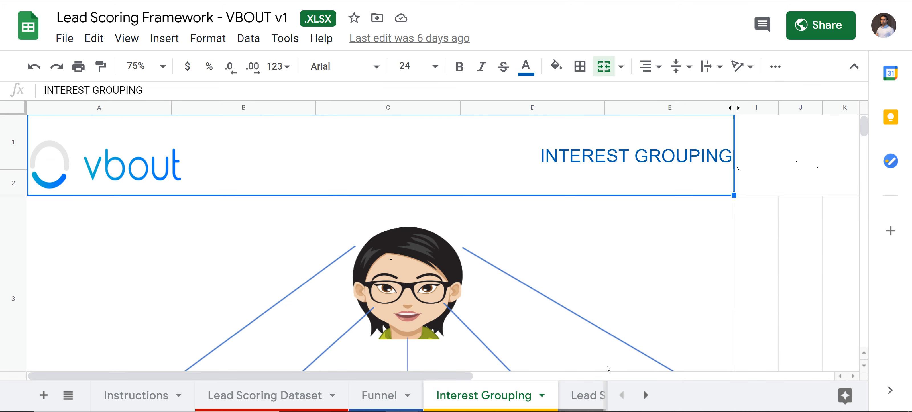
- Open the INVENTORY - Web Content sheet and examine the sample page titles, URLs and scores
{"action": "left_click", "coordinate": [646, 396]}
{"action": "left_click", "coordinate": [645, 396]}
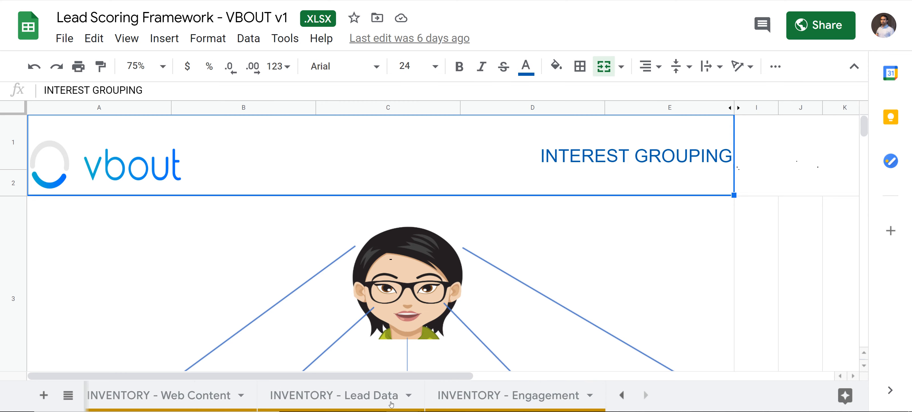
{"action": "left_click", "coordinate": [211, 396]}
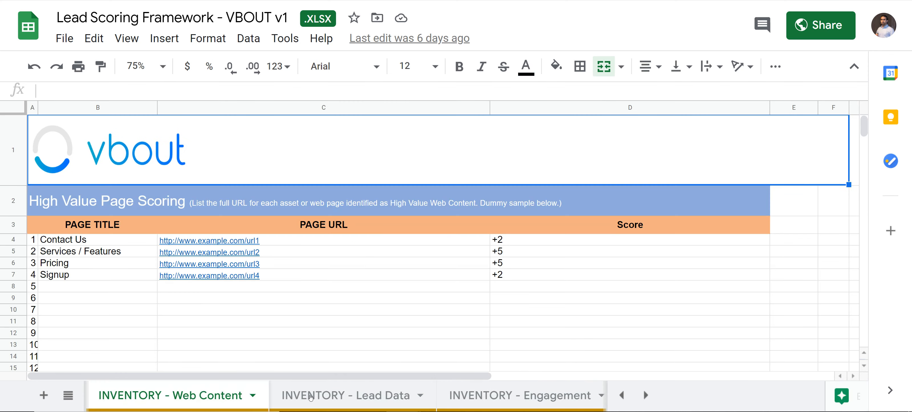
{"action": "mouse_move", "coordinate": [168, 282]}
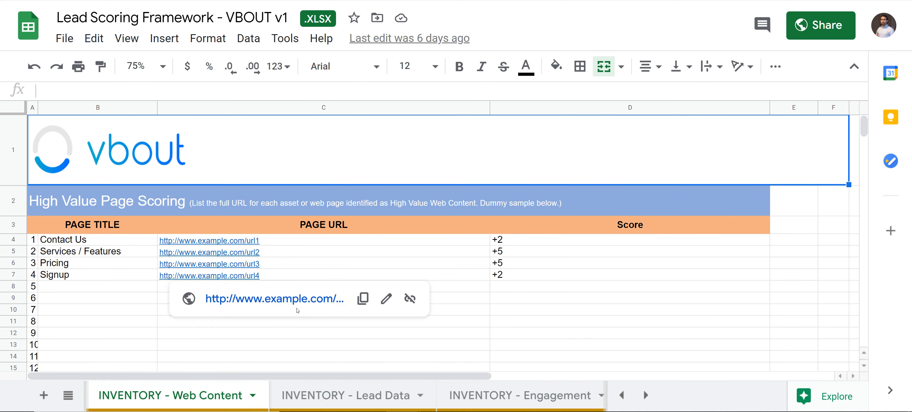
{"action": "left_click", "coordinate": [517, 291]}
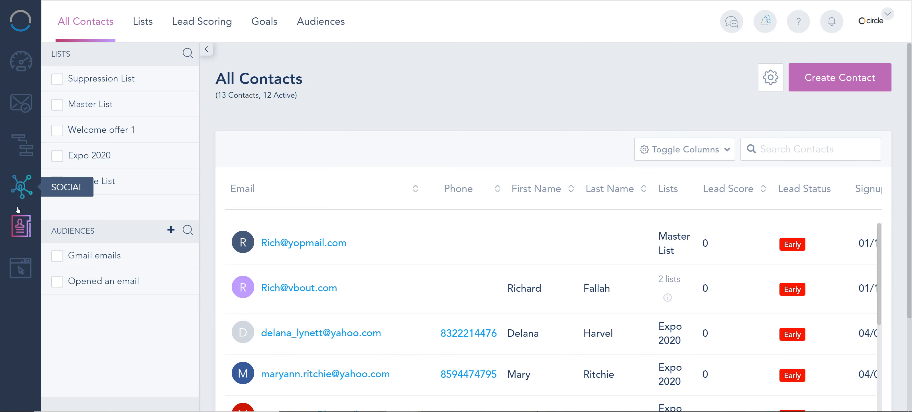
- In the VBOUT app, open the Lead Scoring score rules and examine the email marketing triggers, including the Email Open rule's campaign condition
{"action": "left_click", "coordinate": [208, 19]}
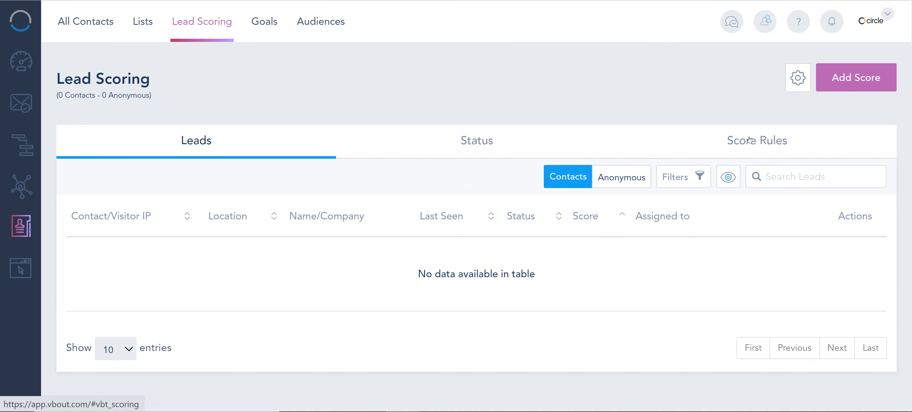
{"action": "left_click", "coordinate": [750, 139]}
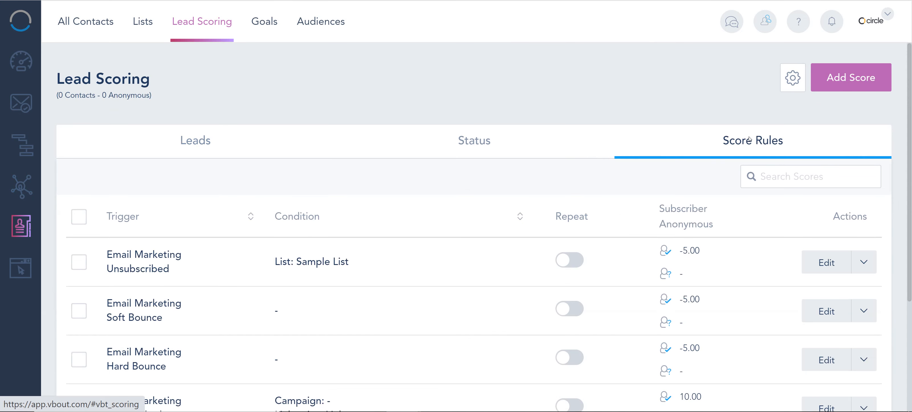
{"action": "scroll", "coordinate": [614, 221], "scroll_direction": "down", "scroll_amount": 4}
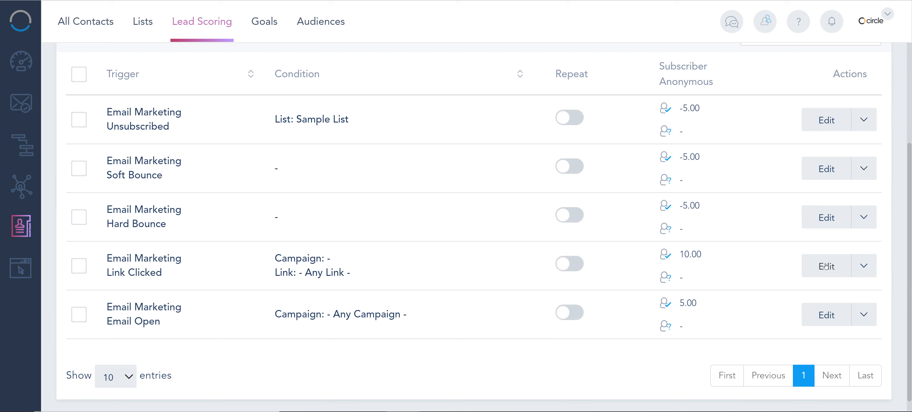
{"action": "left_click_drag", "start_coordinate": [323, 317], "coordinate": [407, 321]}
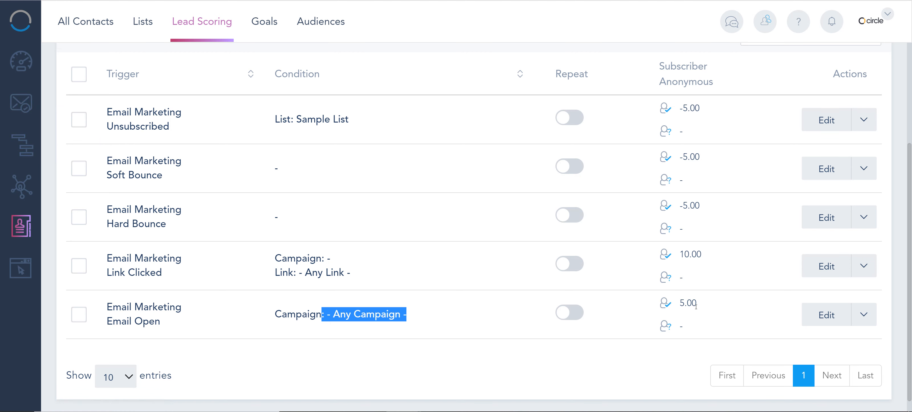
- Set the contact score of the Link Clicked rule to 5 and update the rule
{"action": "left_click_drag", "start_coordinate": [696, 307], "coordinate": [679, 307]}
{"action": "left_click_drag", "start_coordinate": [282, 259], "coordinate": [339, 274]}
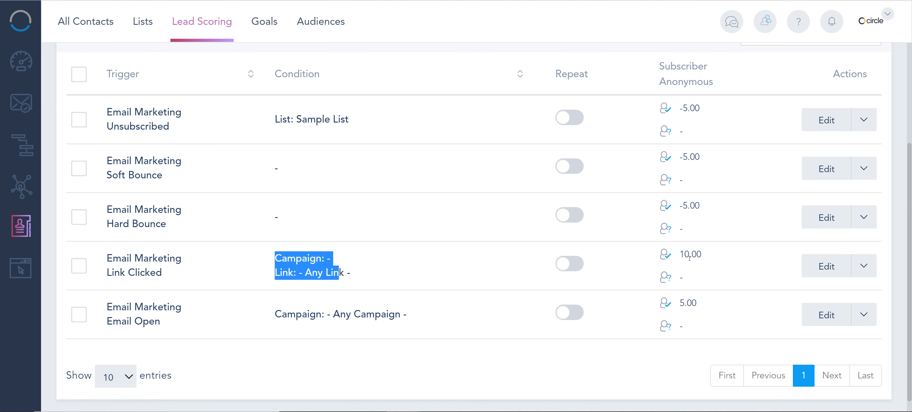
{"action": "left_click_drag", "start_coordinate": [686, 256], "coordinate": [829, 278]}
{"action": "left_click", "coordinate": [822, 268]}
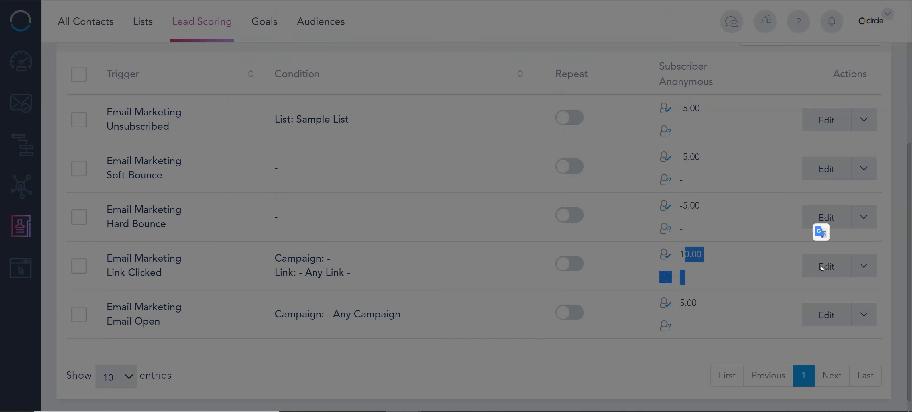
{"action": "left_click_drag", "start_coordinate": [277, 204], "coordinate": [220, 201]}
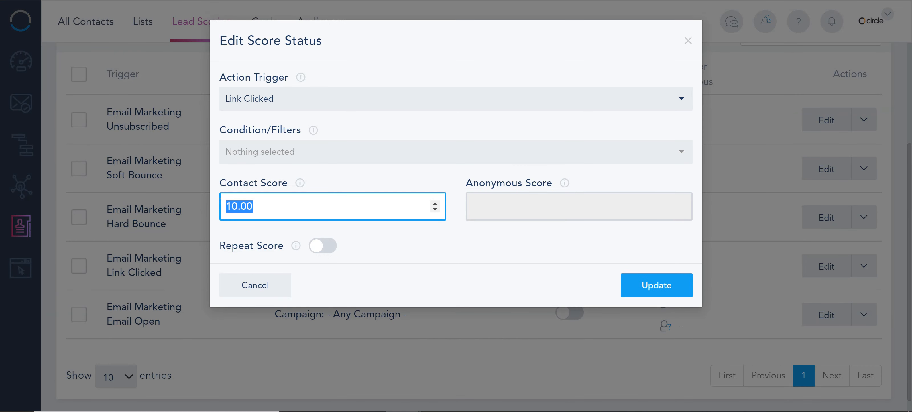
{"action": "type", "text": "5"}
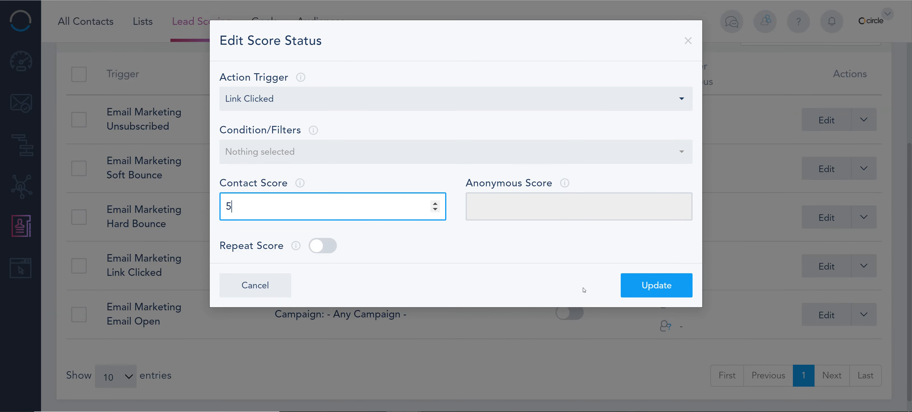
{"action": "left_click", "coordinate": [621, 285]}
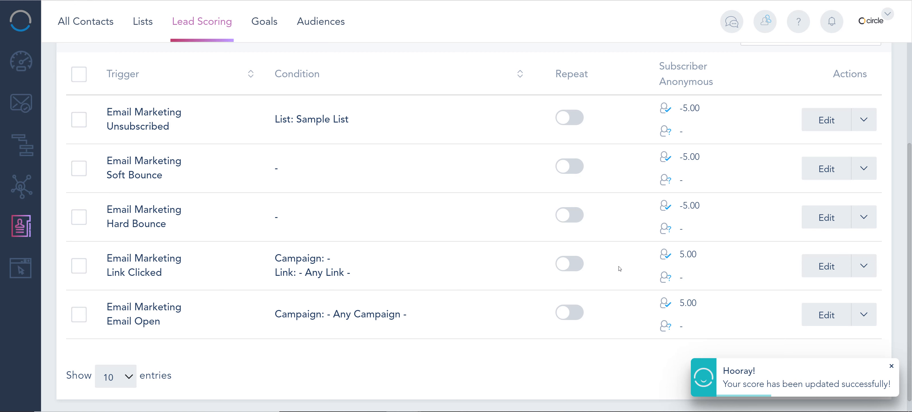
- Review the bounce and unsubscribe triggers, and update the Unsubscribed rule's condition to - Any List -
{"action": "left_click_drag", "start_coordinate": [166, 225], "coordinate": [130, 202]}
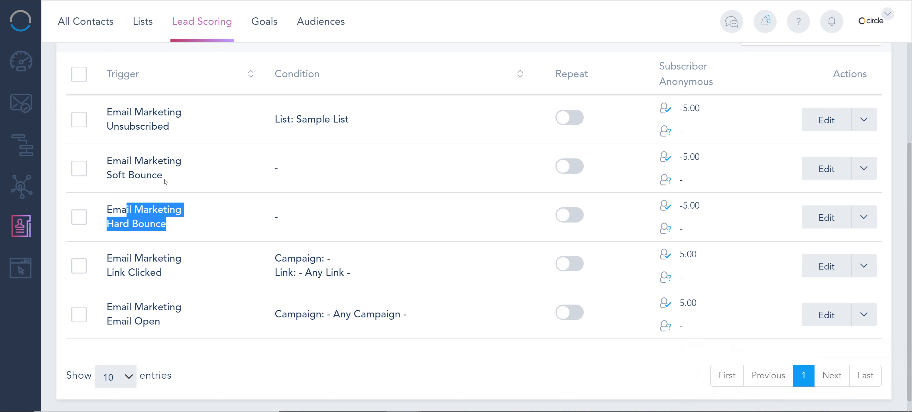
{"action": "left_click_drag", "start_coordinate": [163, 175], "coordinate": [117, 178]}
{"action": "left_click_drag", "start_coordinate": [170, 126], "coordinate": [129, 127]}
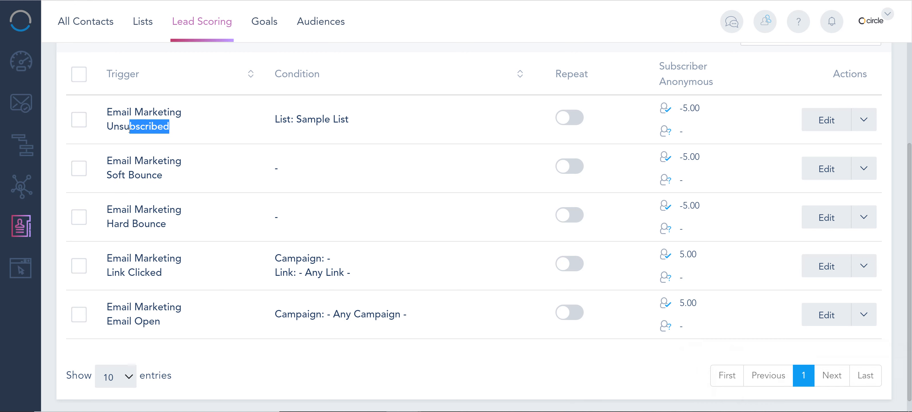
{"action": "left_click_drag", "start_coordinate": [708, 108], "coordinate": [679, 106]}
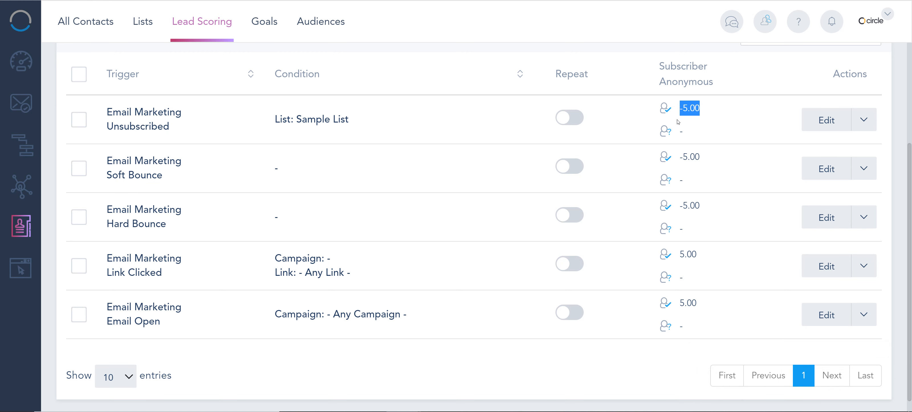
{"action": "left_click", "coordinate": [818, 118]}
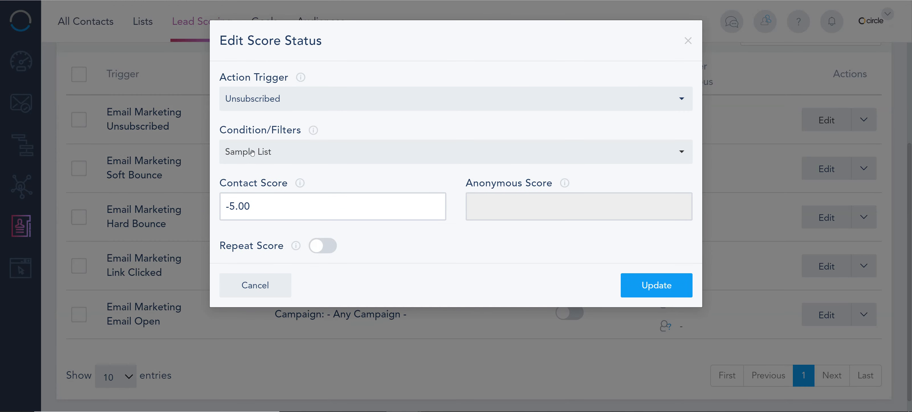
{"action": "left_click", "coordinate": [252, 153]}
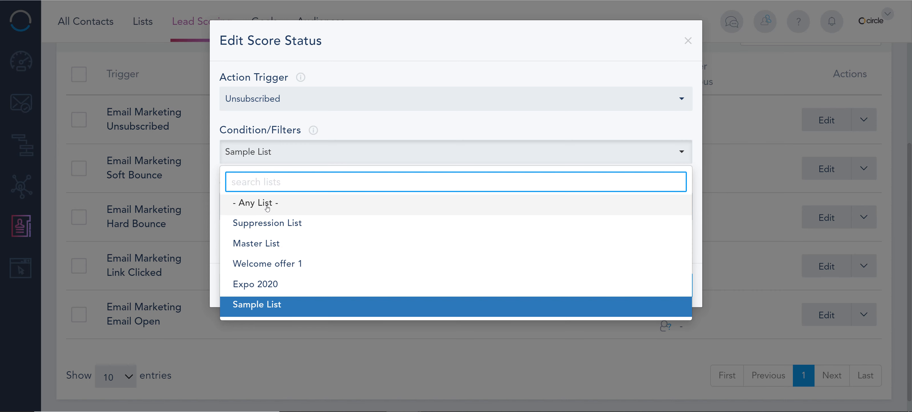
{"action": "left_click", "coordinate": [256, 209]}
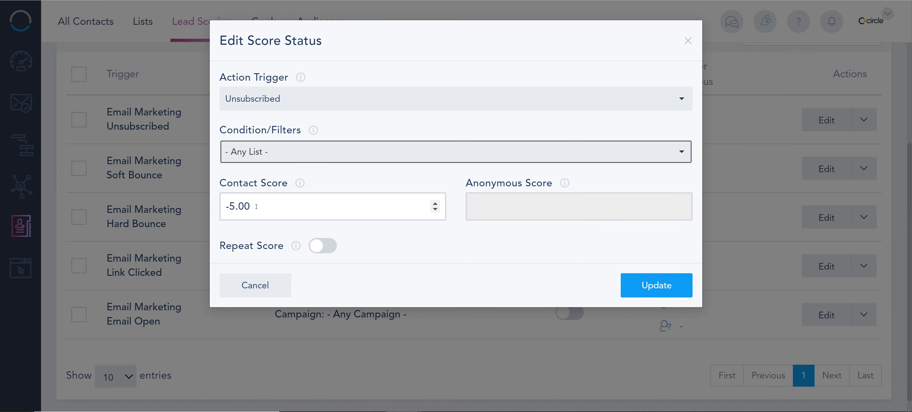
{"action": "left_click", "coordinate": [667, 286]}
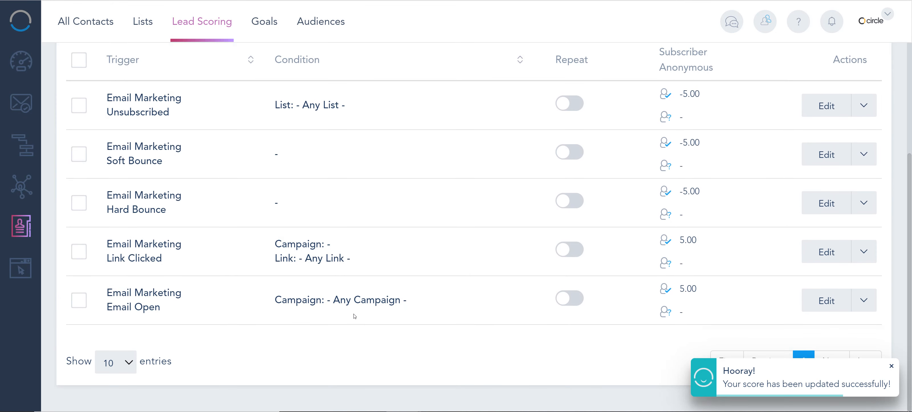
- Start a new score rule with the Field Values trigger and the Master List field "When would you like to start service?"
{"action": "scroll", "coordinate": [354, 316], "scroll_direction": "up", "scroll_amount": 4}
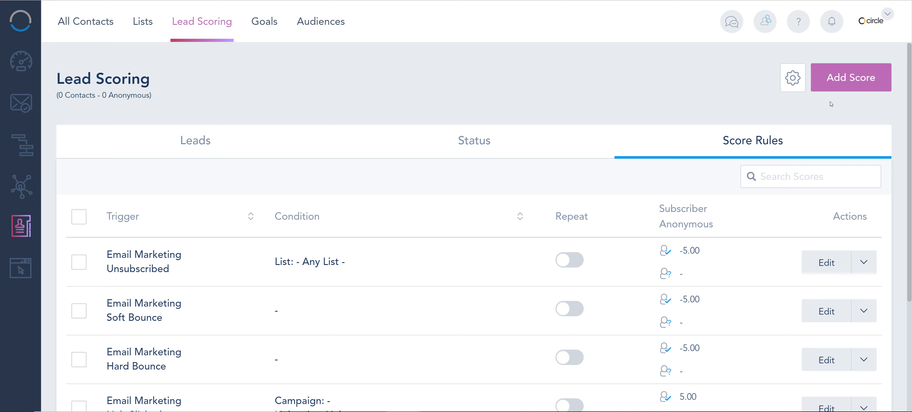
{"action": "left_click", "coordinate": [845, 76]}
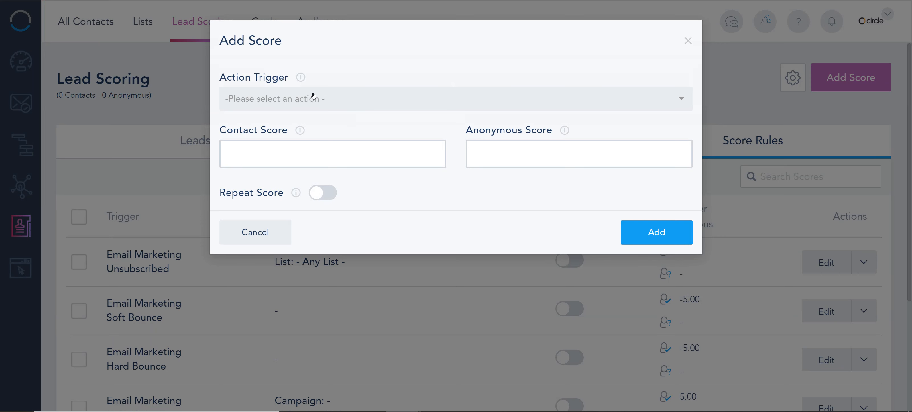
{"action": "left_click", "coordinate": [291, 96]}
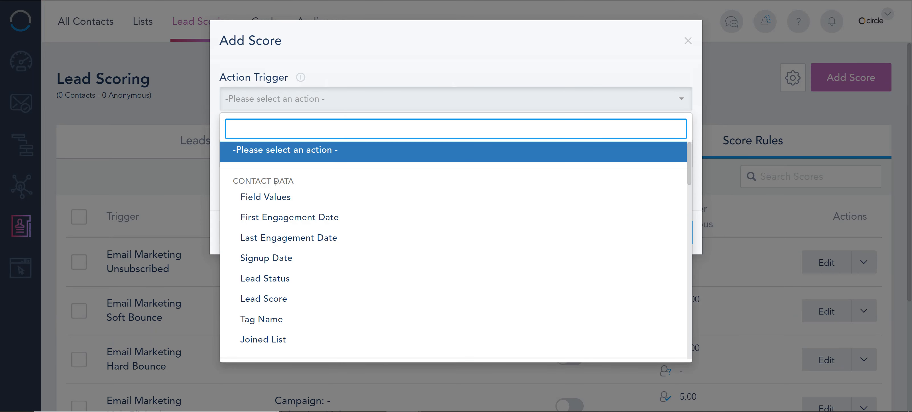
{"action": "left_click", "coordinate": [276, 198]}
{"action": "left_click", "coordinate": [331, 149]}
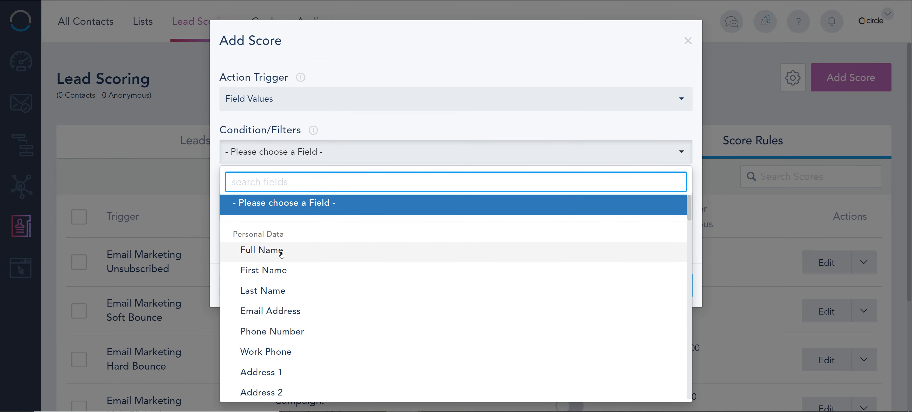
{"action": "scroll", "coordinate": [282, 254], "scroll_direction": "down", "scroll_amount": 10}
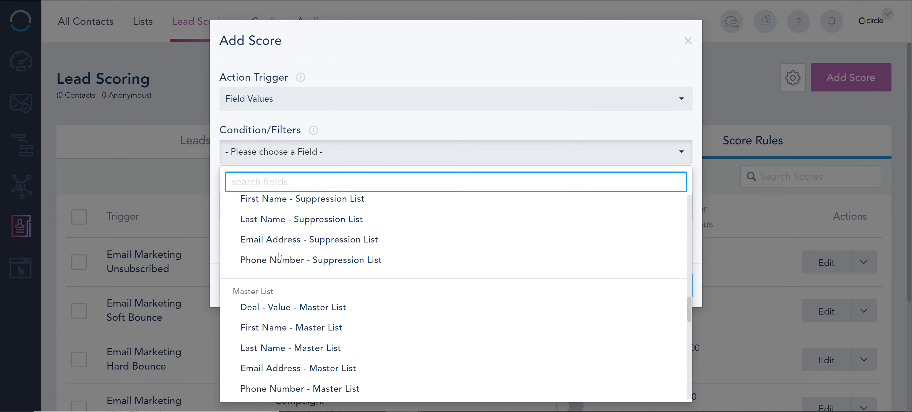
{"action": "scroll", "coordinate": [280, 256], "scroll_direction": "up", "scroll_amount": 2}
{"action": "scroll", "coordinate": [280, 256], "scroll_direction": "down", "scroll_amount": 5}
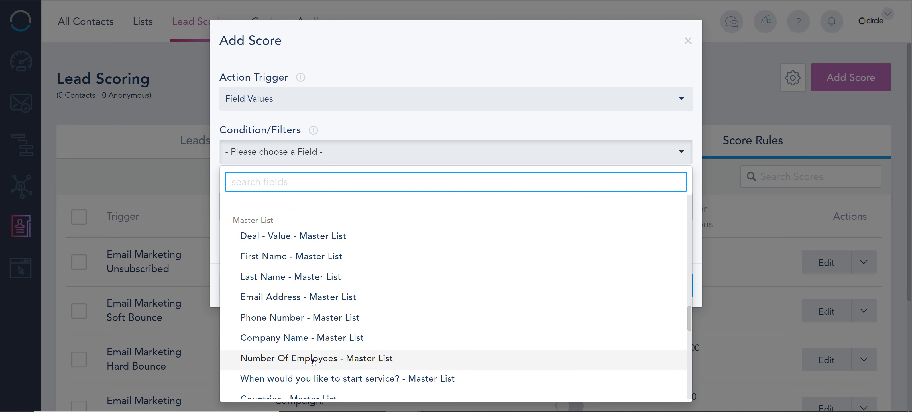
{"action": "left_click", "coordinate": [311, 379]}
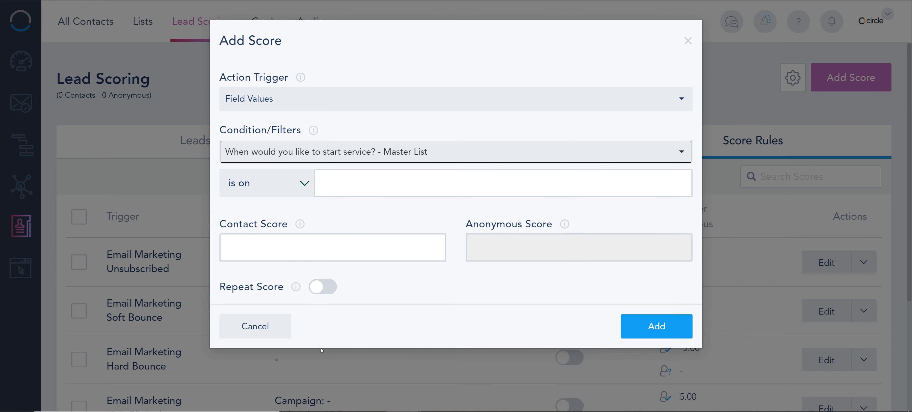
- Set the service start date condition to is before 01/31/2021
{"action": "left_click", "coordinate": [301, 193]}
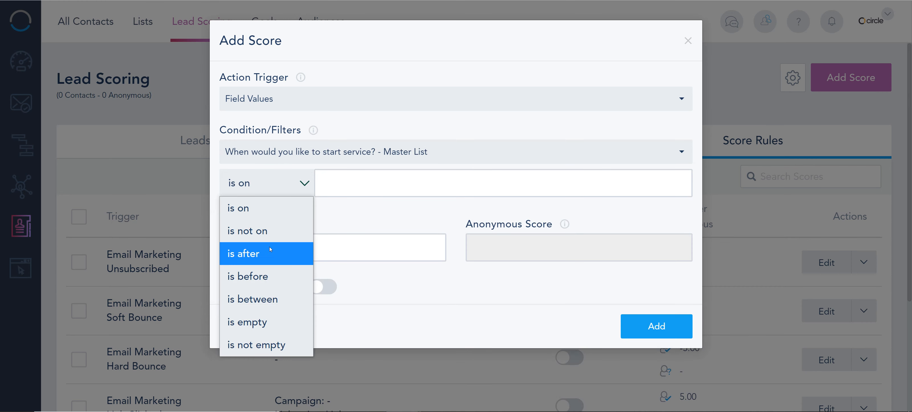
{"action": "left_click", "coordinate": [271, 276]}
{"action": "left_click", "coordinate": [375, 177]}
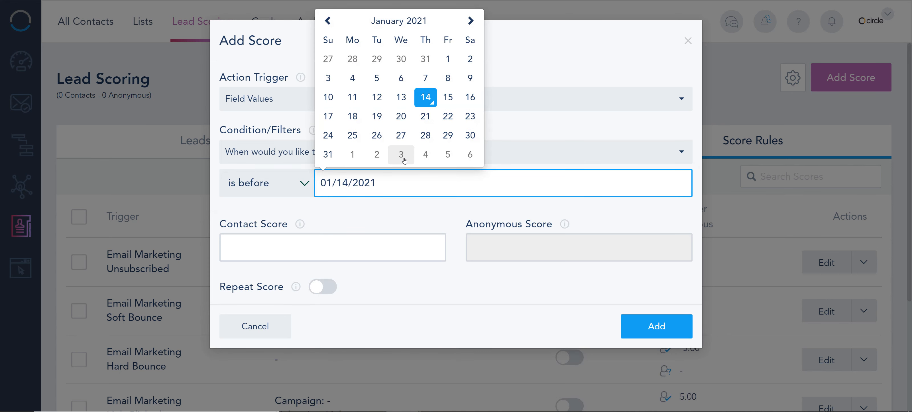
{"action": "left_click", "coordinate": [328, 154]}
- Give the service start date rule a contact score of 10 with Repeat Score off, and add it to the score rules
{"action": "left_click", "coordinate": [303, 245]}
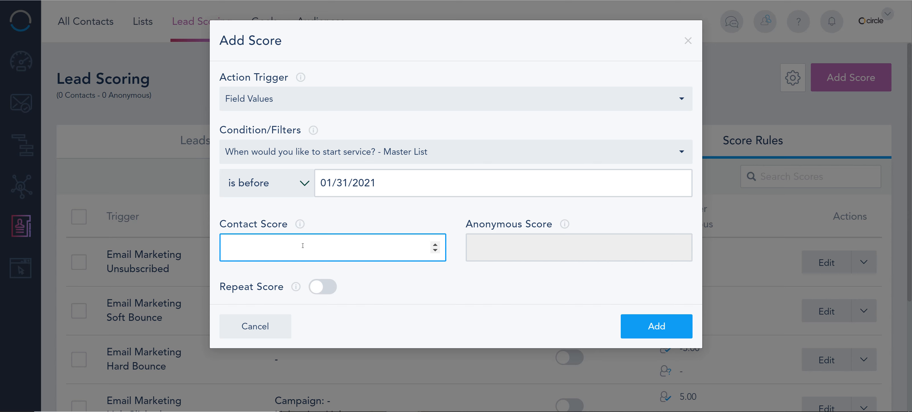
{"action": "type", "text": "10"}
{"action": "left_click_drag", "start_coordinate": [243, 224], "coordinate": [277, 225]}
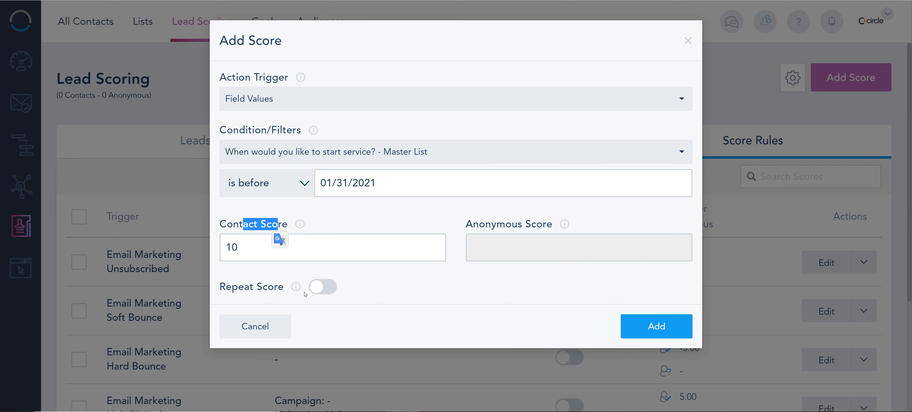
{"action": "left_click", "coordinate": [324, 288]}
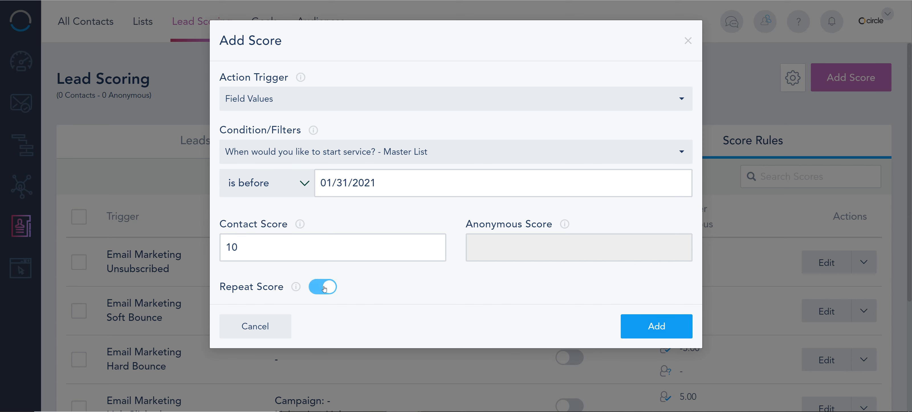
{"action": "left_click", "coordinate": [324, 287]}
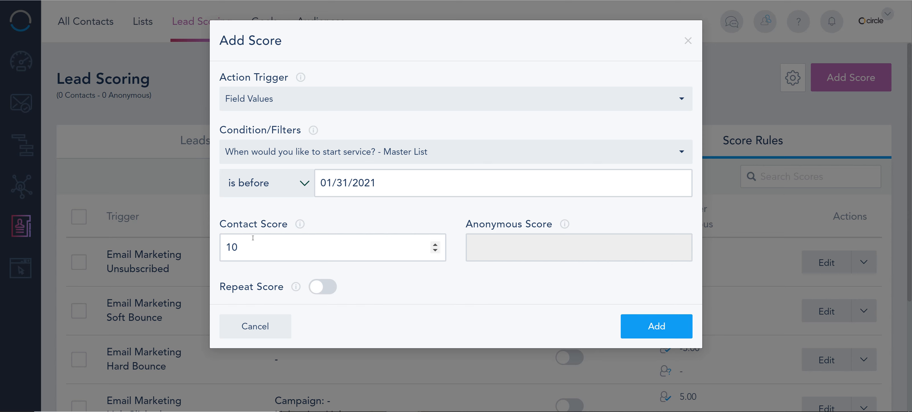
{"action": "left_click", "coordinate": [655, 334]}
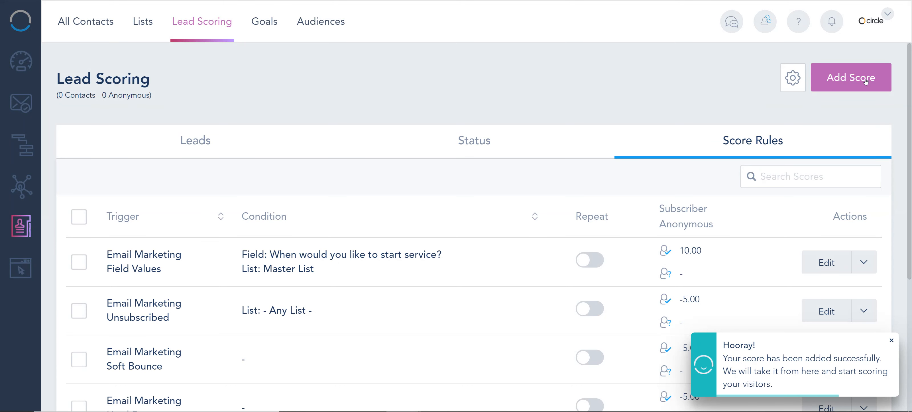
{"action": "left_click_drag", "start_coordinate": [340, 273], "coordinate": [101, 213]}
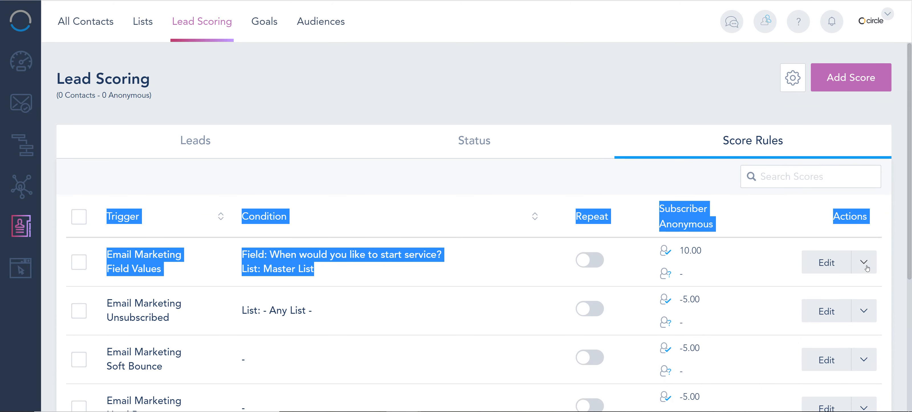
- Add a score rule with the Tag Name trigger, the booked demo tag and a contact score of 20
{"action": "left_click", "coordinate": [836, 82]}
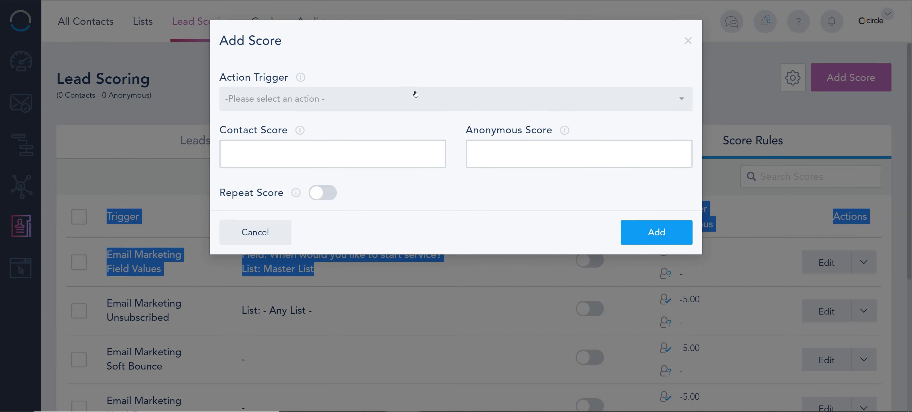
{"action": "left_click", "coordinate": [396, 99]}
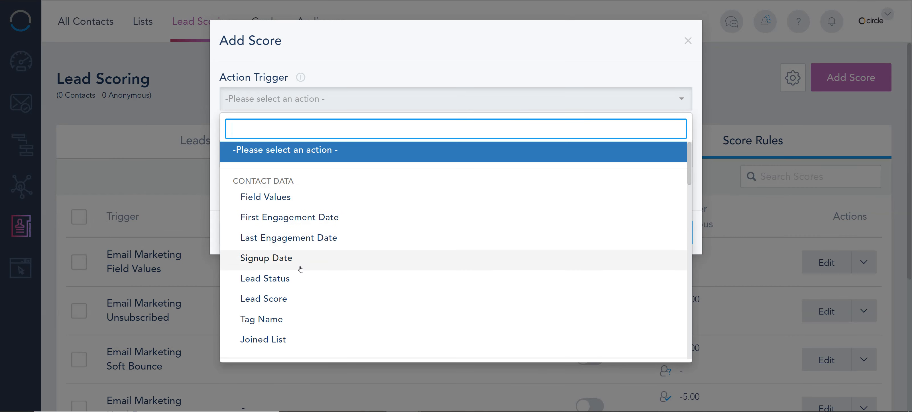
{"action": "left_click", "coordinate": [262, 321]}
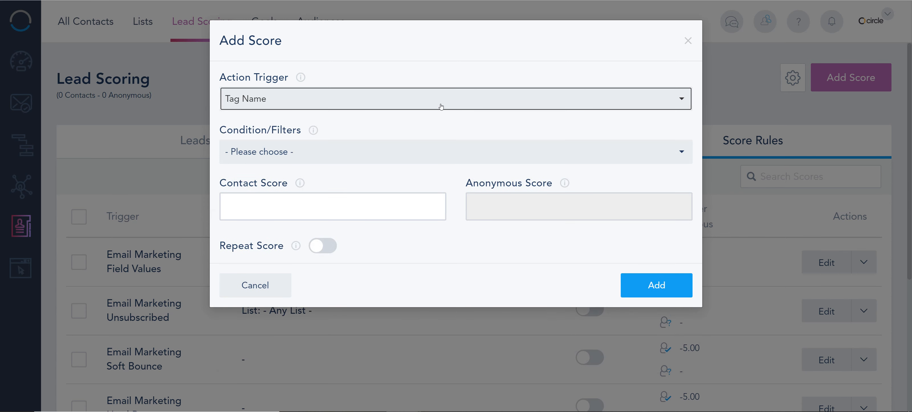
{"action": "left_click", "coordinate": [342, 146]}
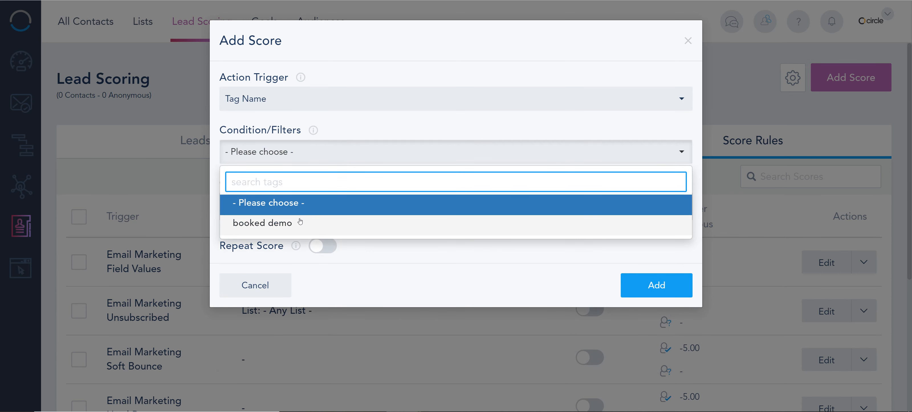
{"action": "left_click", "coordinate": [272, 222]}
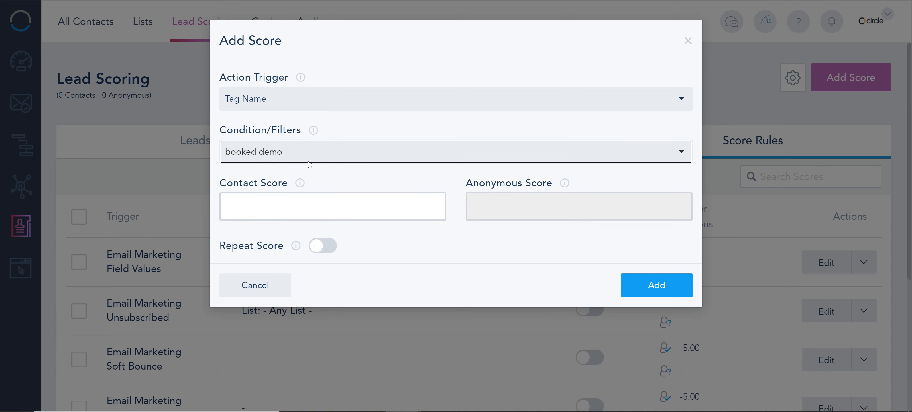
{"action": "left_click", "coordinate": [275, 207]}
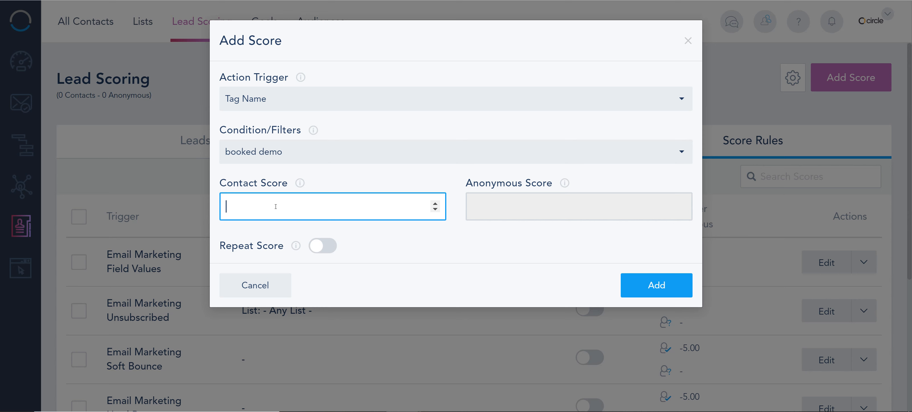
{"action": "type", "text": "20"}
{"action": "left_click", "coordinate": [641, 291]}
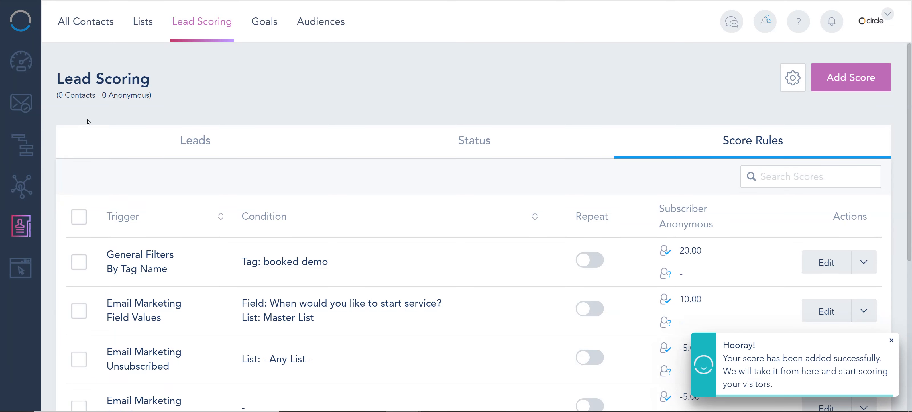
- Open All Contacts in a separate browser tab, open the first Master List contact and tag it booked demo
{"action": "right_click", "coordinate": [84, 31]}
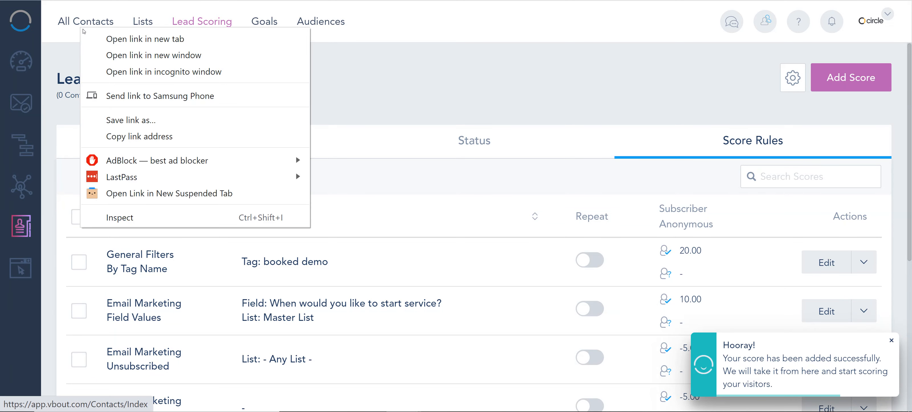
{"action": "left_click", "coordinate": [98, 42]}
{"action": "key", "text": "ctrl+Tab"}
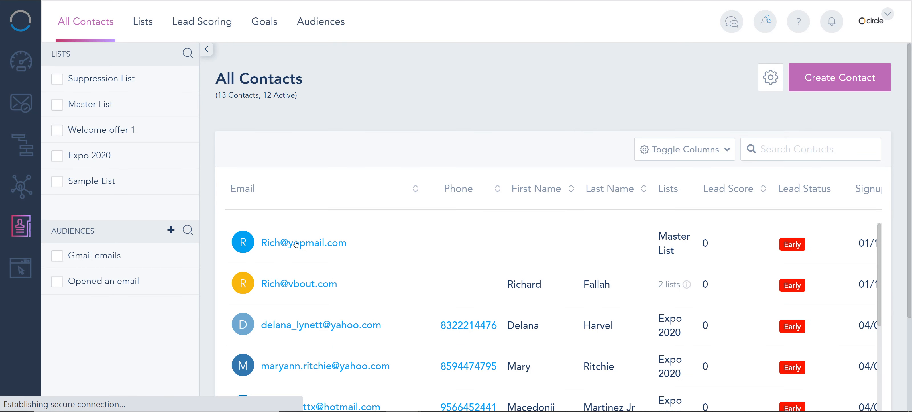
{"action": "left_click", "coordinate": [296, 244]}
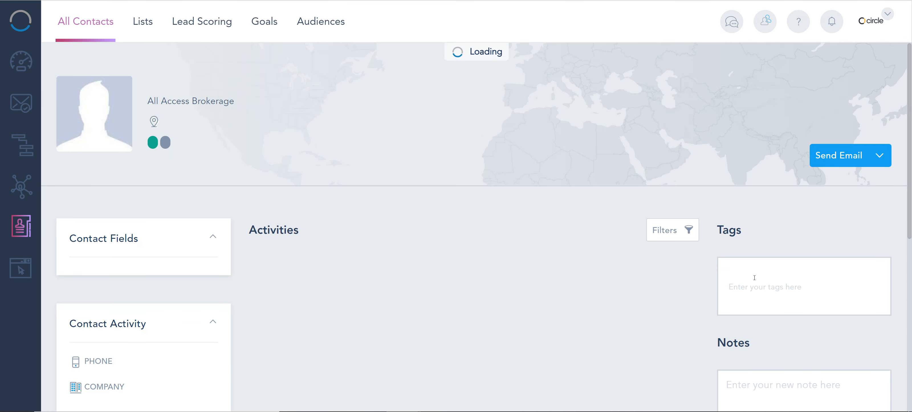
{"action": "left_click", "coordinate": [759, 274]}
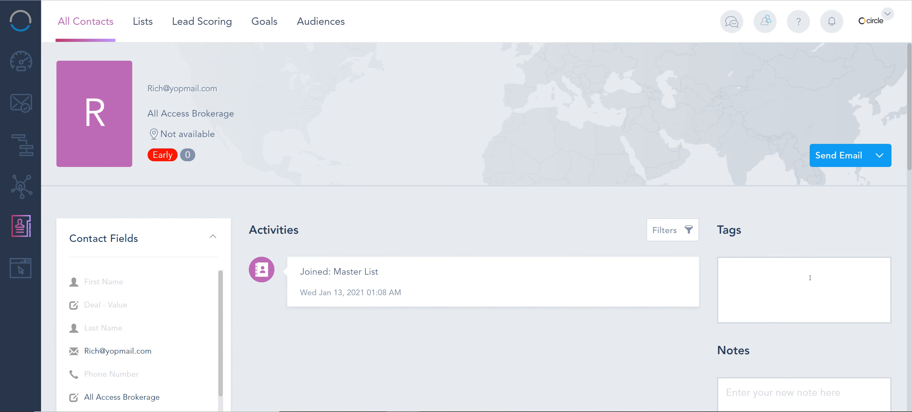
{"action": "type", "text": "boo"}
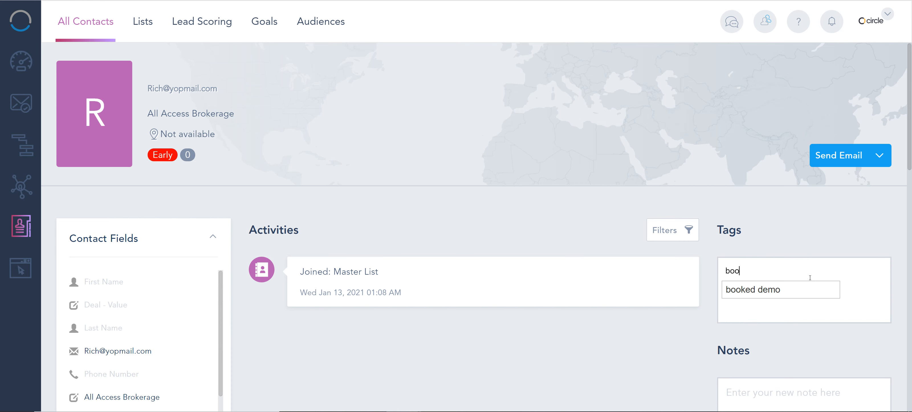
{"action": "left_click", "coordinate": [783, 283]}
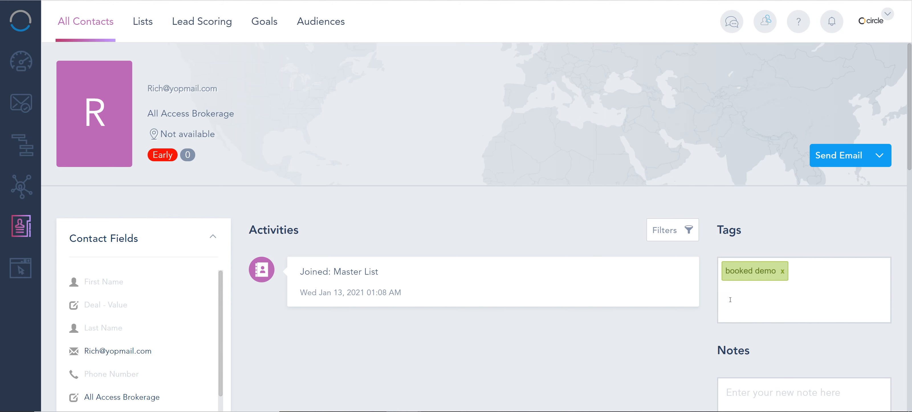
- Create the tags VIP, Client and Add 5 on the contact
{"action": "type", "text": "VIP"}
{"action": "key", "text": "Return"}
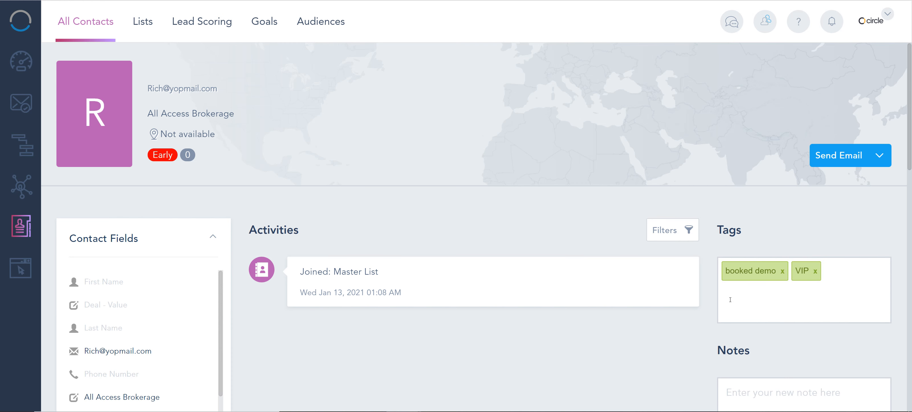
{"action": "type", "text": "Client"}
{"action": "key", "text": "Return"}
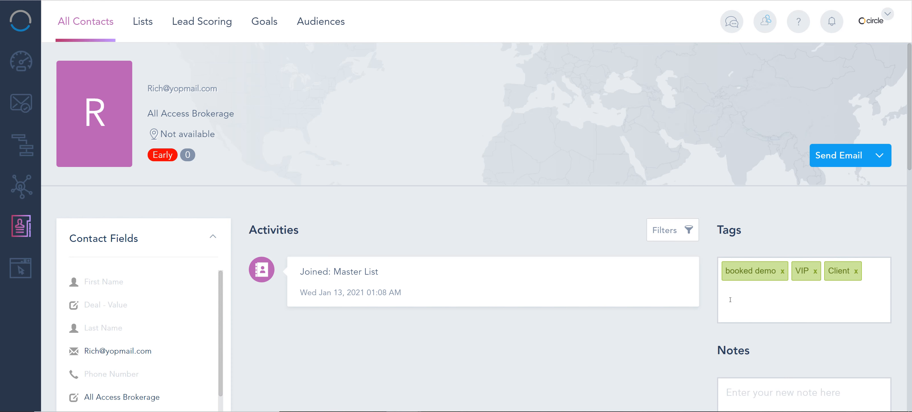
{"action": "type", "text": "Add 5"}
{"action": "key", "text": "Return"}
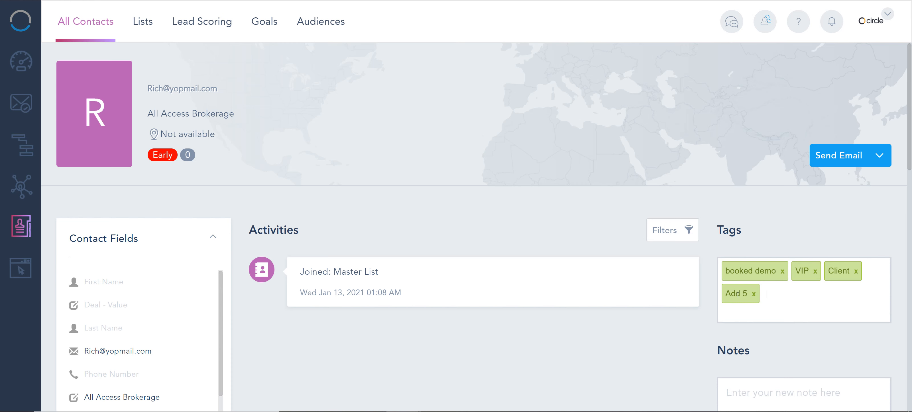
- Remove the Add 5, VIP and Client tags from the contact, keeping only booked demo
{"action": "left_click", "coordinate": [757, 299]}
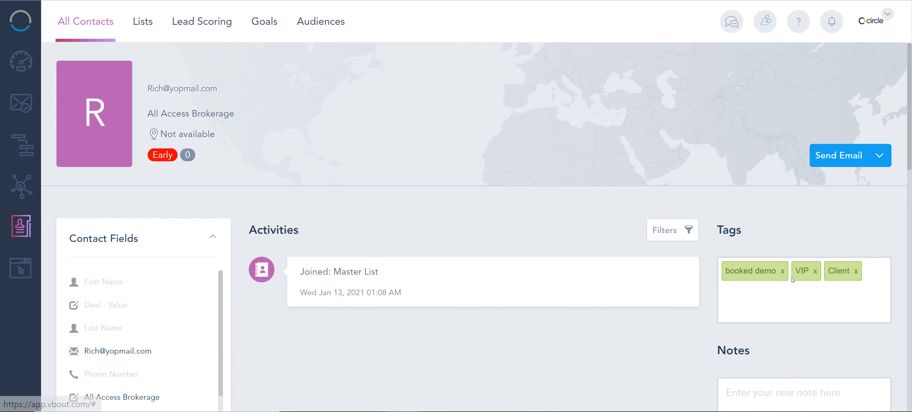
{"action": "left_click", "coordinate": [815, 271]}
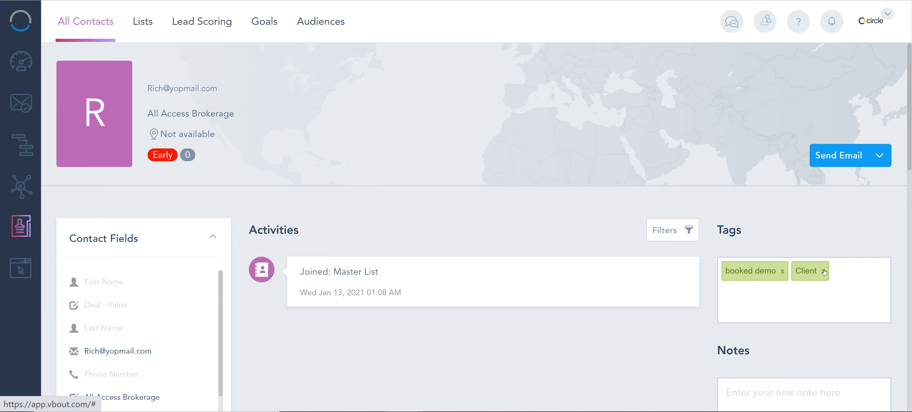
{"action": "left_click", "coordinate": [823, 272]}
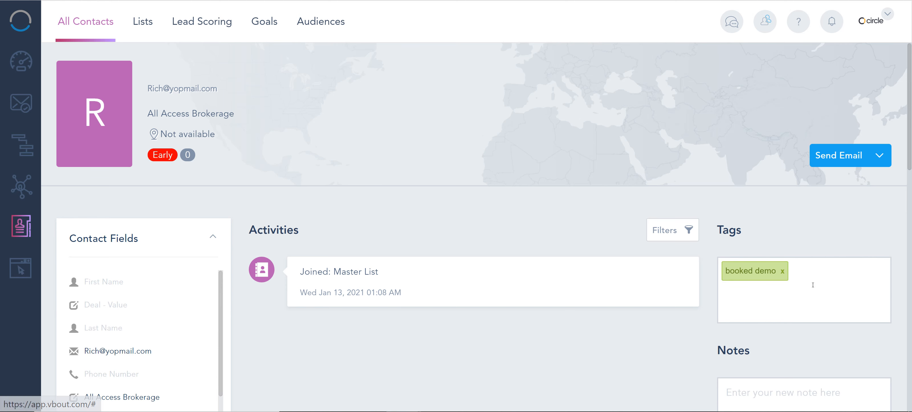
- Return to Lead Scoring and add a score rule with the Tag Name trigger, the VIP tag and a contact score of 50
{"action": "left_click", "coordinate": [202, 18]}
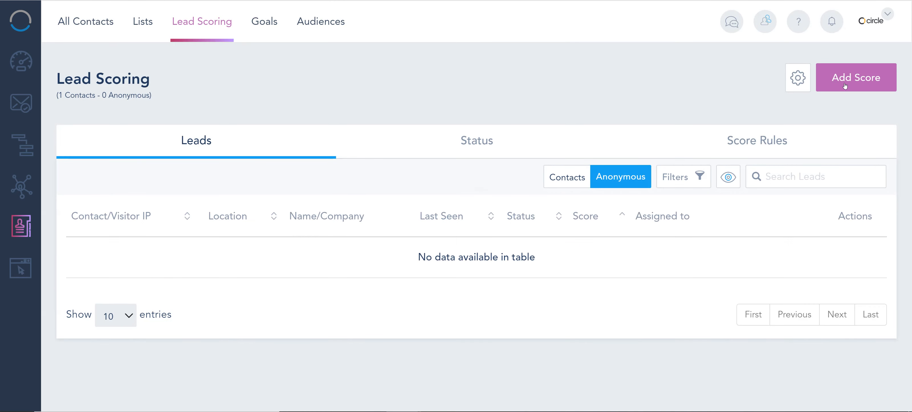
{"action": "left_click", "coordinate": [845, 86]}
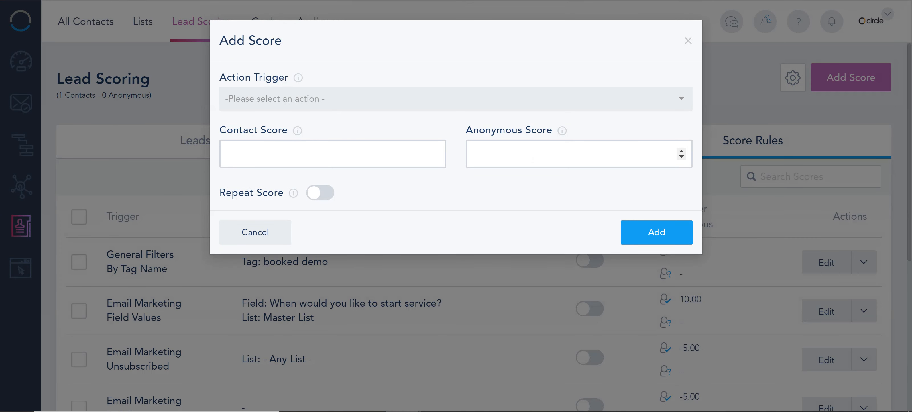
{"action": "left_click", "coordinate": [441, 106]}
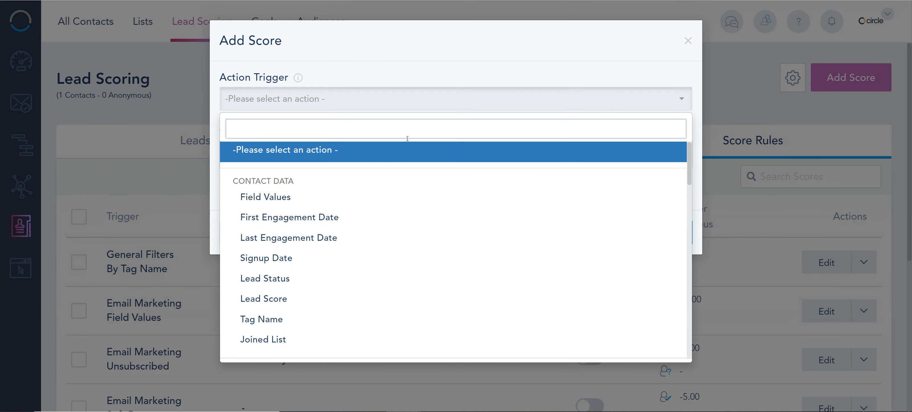
{"action": "left_click", "coordinate": [267, 328]}
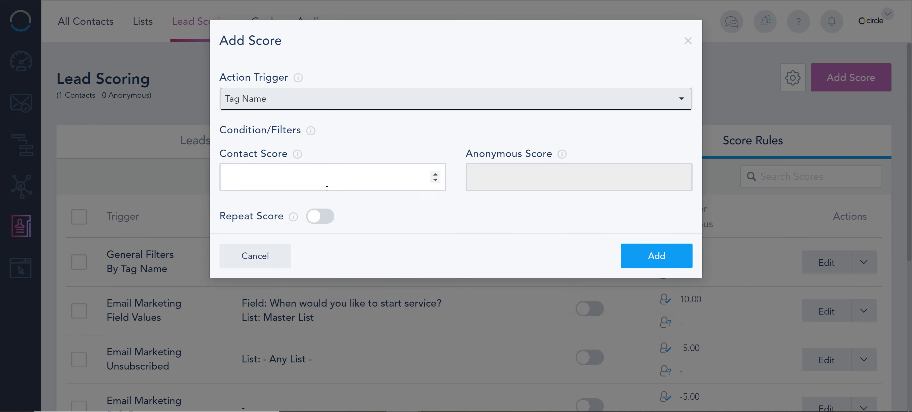
{"action": "left_click", "coordinate": [341, 152]}
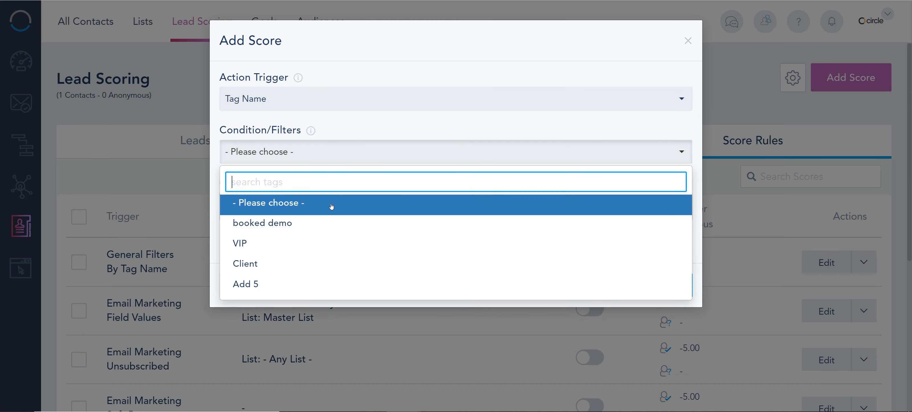
{"action": "left_click", "coordinate": [275, 244]}
{"action": "left_click", "coordinate": [289, 210]}
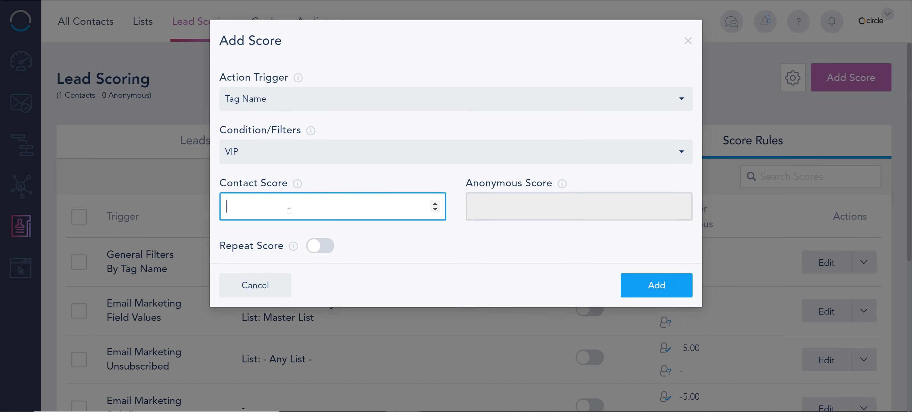
{"action": "type", "text": "50"}
{"action": "left_click", "coordinate": [654, 286]}
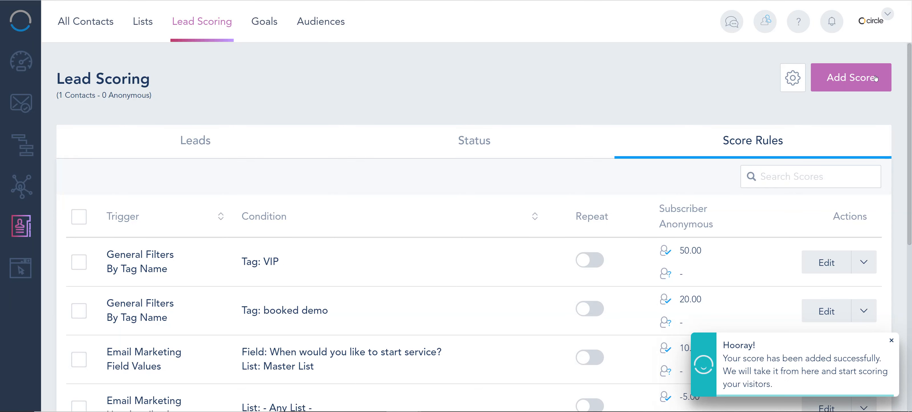
- Add a score rule with the Tag Name trigger, the Add 5 tag and a contact score of 5
{"action": "left_click", "coordinate": [874, 78]}
{"action": "left_click", "coordinate": [293, 96]}
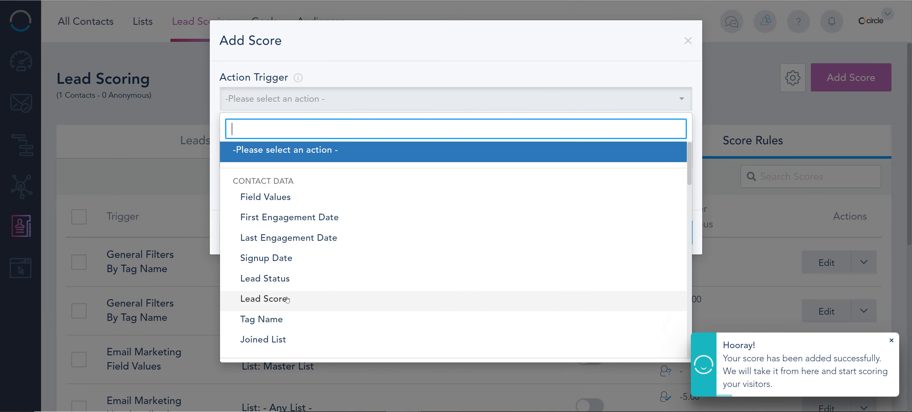
{"action": "left_click", "coordinate": [307, 320]}
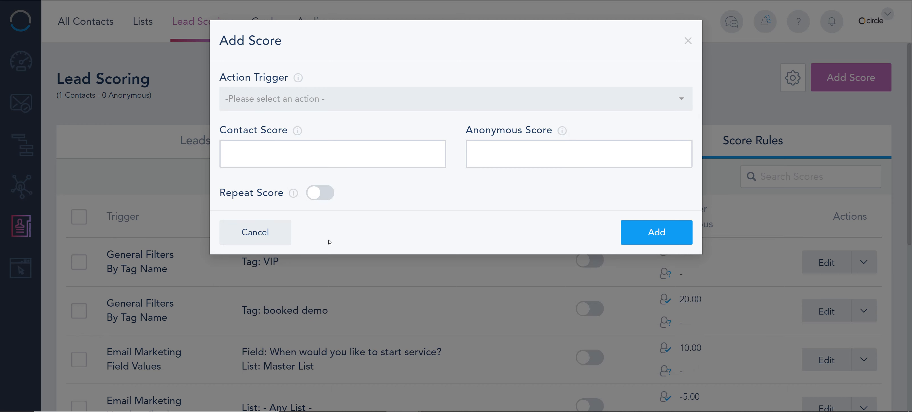
{"action": "left_click", "coordinate": [341, 91]}
{"action": "left_click", "coordinate": [274, 320]}
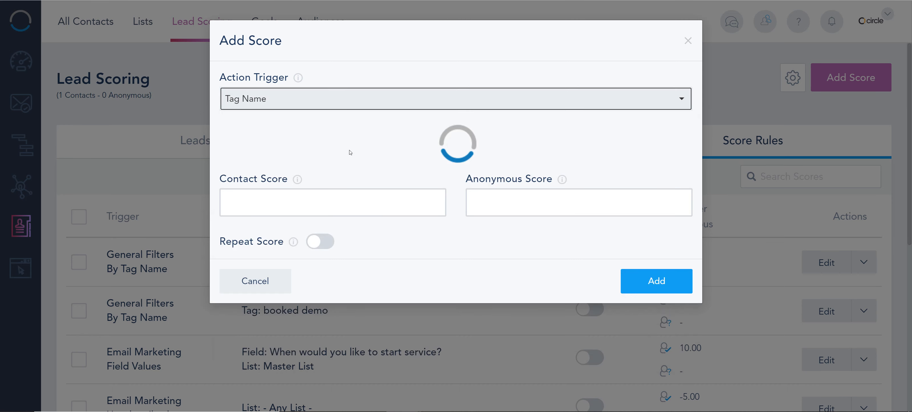
{"action": "left_click", "coordinate": [391, 153]}
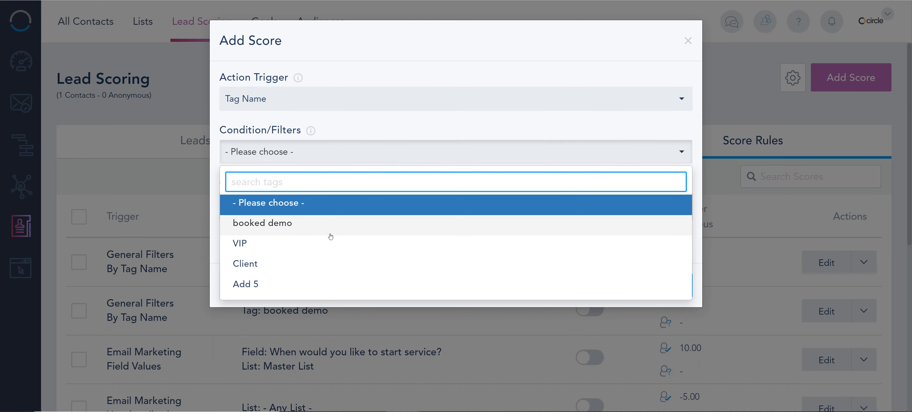
{"action": "left_click", "coordinate": [251, 286]}
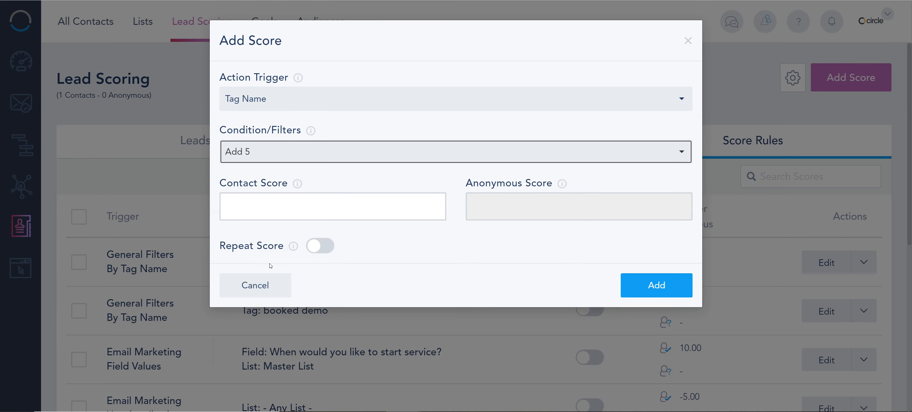
{"action": "left_click", "coordinate": [268, 208]}
{"action": "type", "text": "5"}
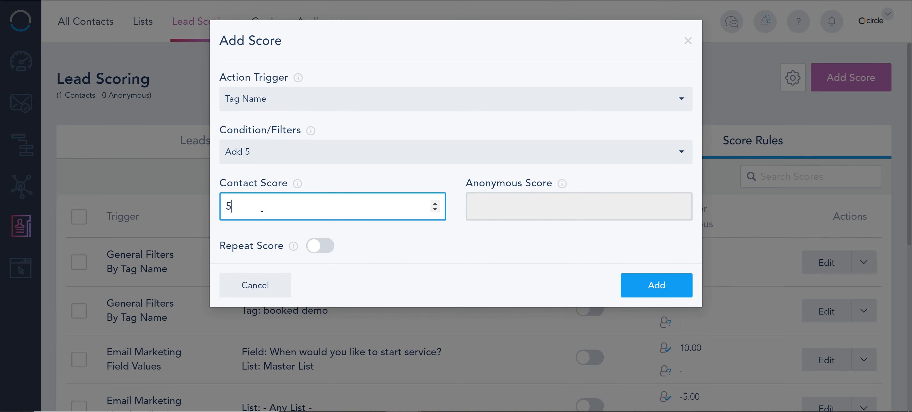
{"action": "left_click", "coordinate": [656, 285]}
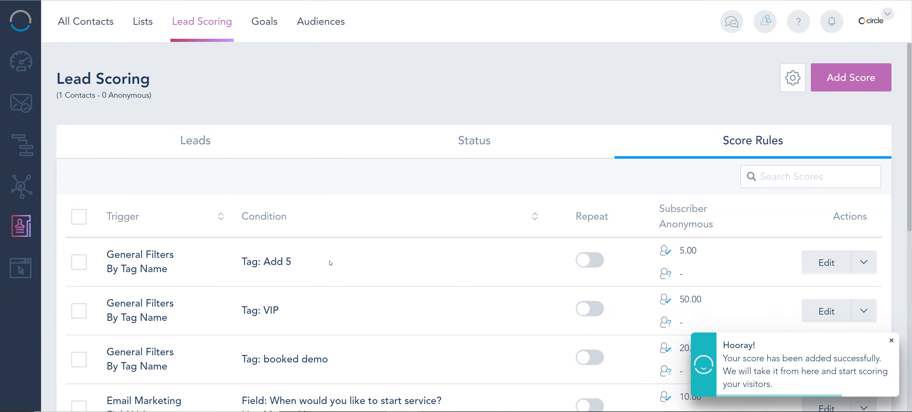
{"action": "left_click_drag", "start_coordinate": [328, 261], "coordinate": [249, 256]}
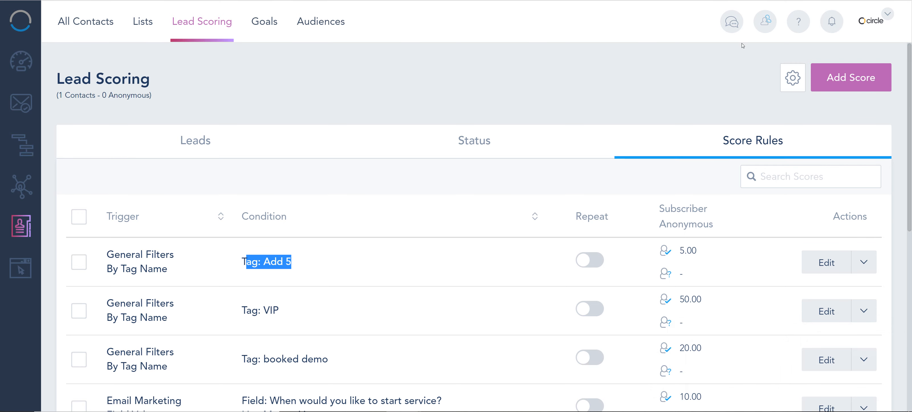
- Start a new score rule with the website engagement trigger Destination URL and the domain leadbuffer.com
{"action": "left_click", "coordinate": [851, 77]}
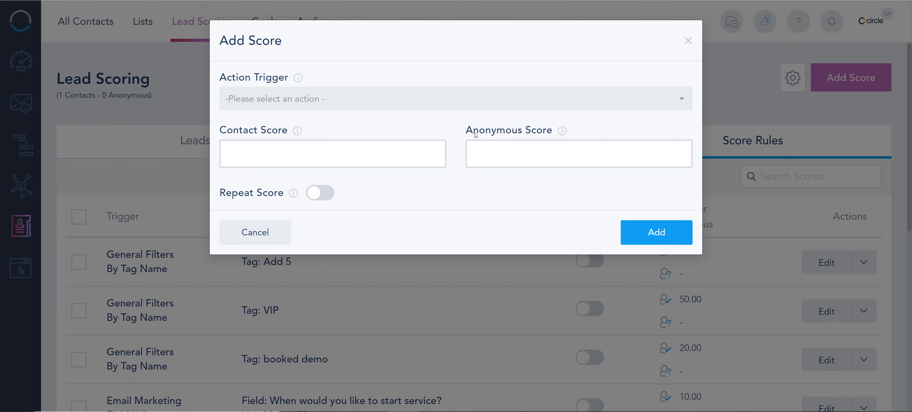
{"action": "left_click", "coordinate": [405, 101]}
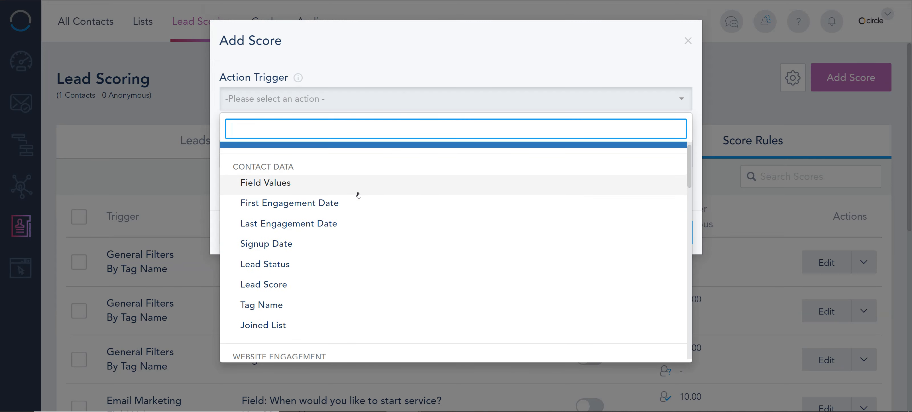
{"action": "scroll", "coordinate": [356, 196], "scroll_direction": "down", "scroll_amount": 2}
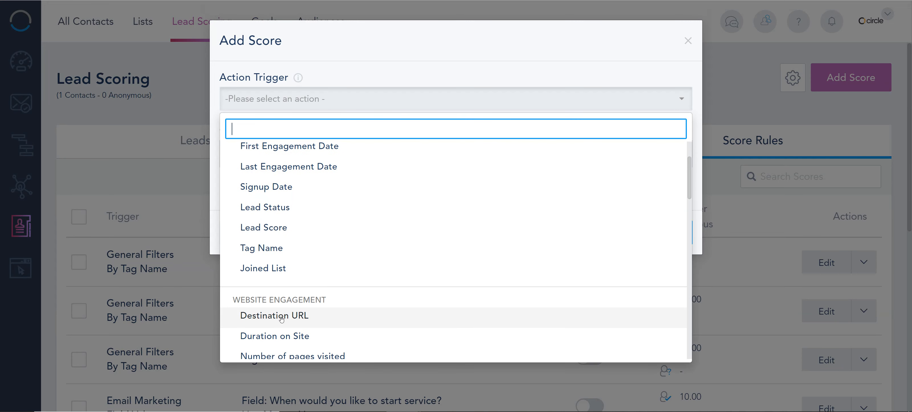
{"action": "left_click", "coordinate": [293, 316]}
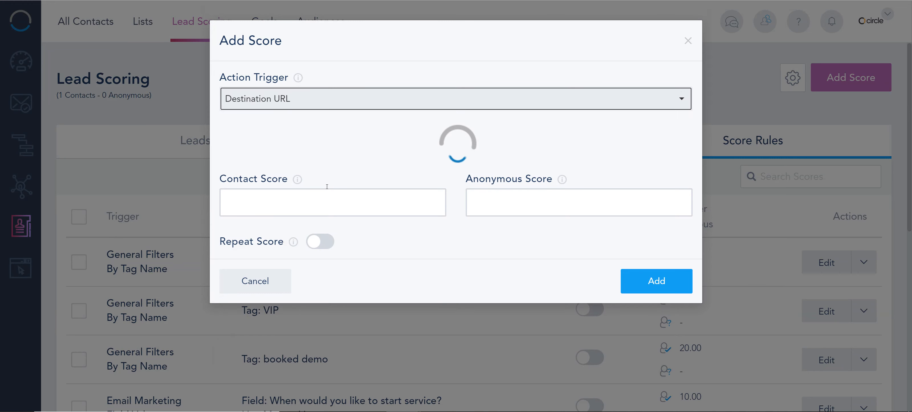
{"action": "left_click", "coordinate": [307, 152]}
{"action": "left_click", "coordinate": [269, 222]}
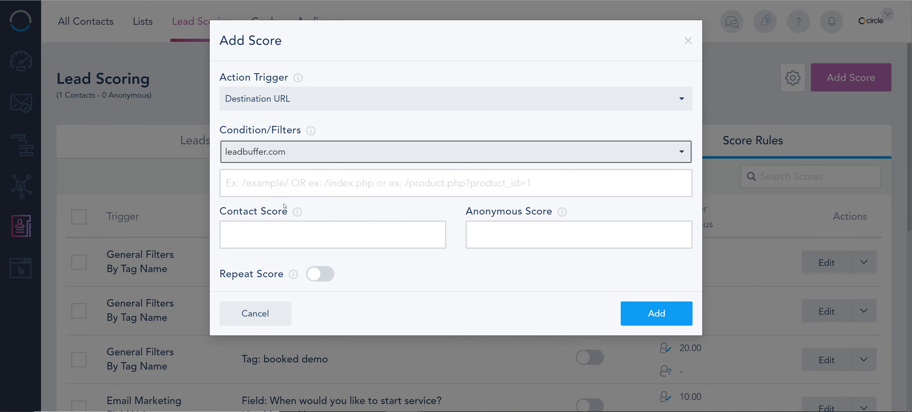
- Complete the leadbuffer.com rule with the page /, a contact score of 1 and an anonymous score of 1, and add it
{"action": "left_click", "coordinate": [265, 183]}
{"action": "type", "text": "/"}
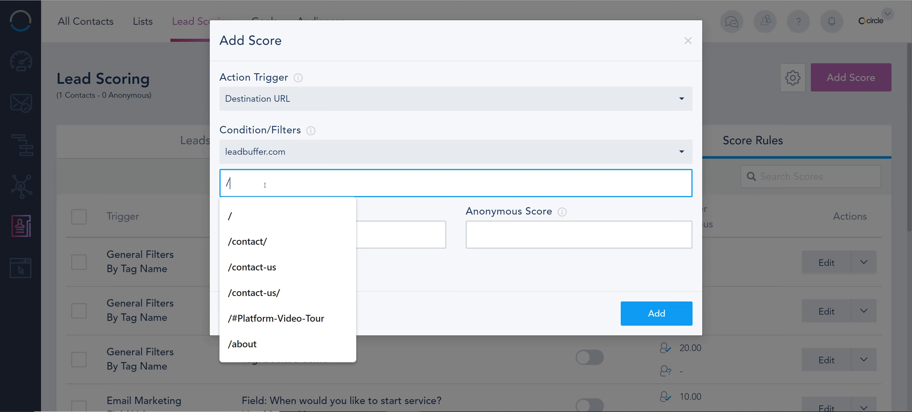
{"action": "left_click", "coordinate": [395, 233]}
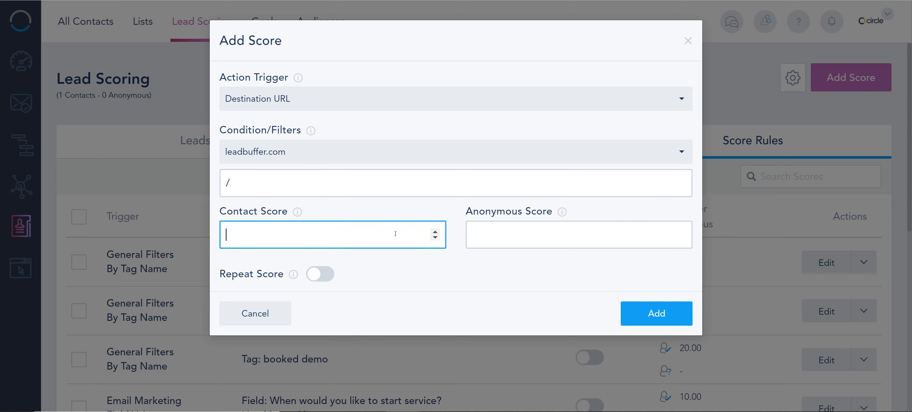
{"action": "type", "text": "1"}
{"action": "left_click", "coordinate": [514, 238]}
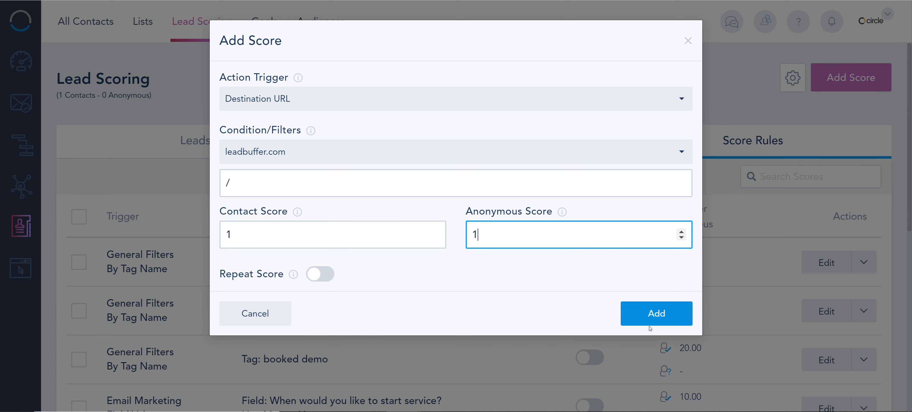
{"action": "left_click", "coordinate": [651, 314]}
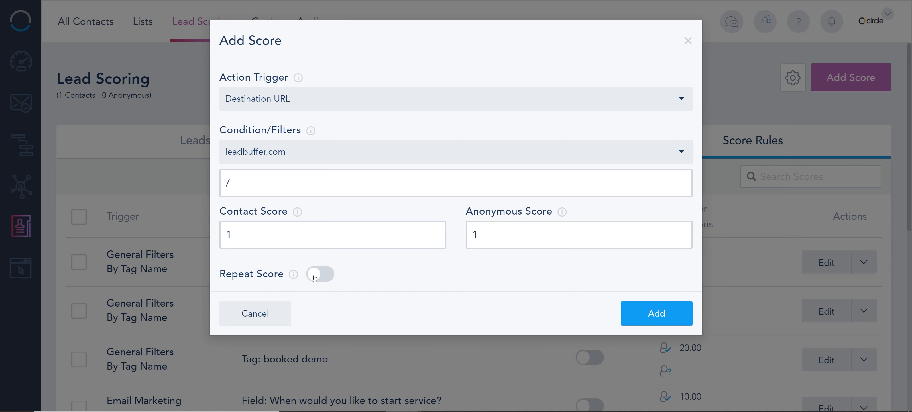
{"action": "left_click", "coordinate": [668, 308]}
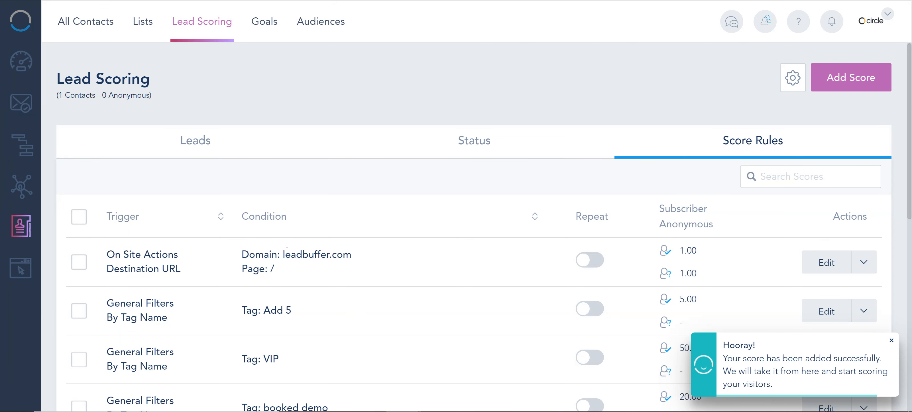
{"action": "left_click_drag", "start_coordinate": [287, 250], "coordinate": [101, 254]}
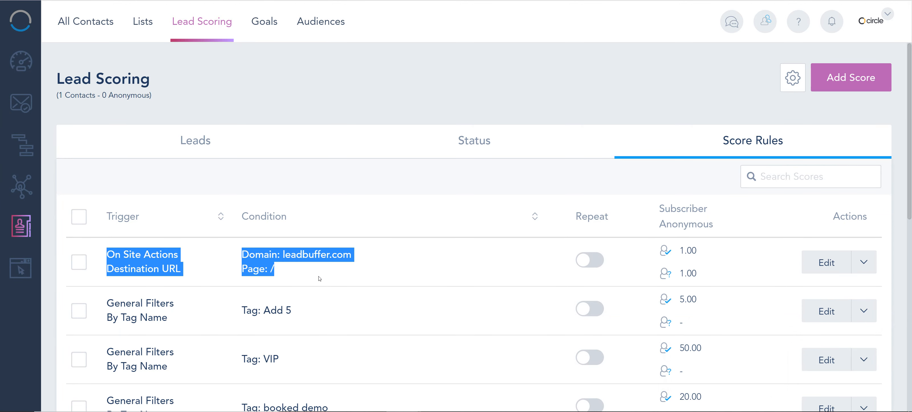
- Start another score rule with the Destination URL trigger and leadbuffer.com as its domain
{"action": "left_click", "coordinate": [826, 80]}
{"action": "left_click", "coordinate": [323, 101]}
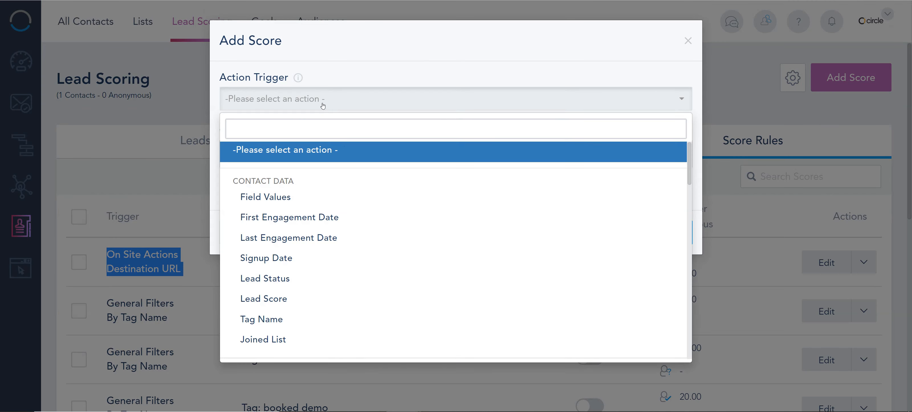
{"action": "scroll", "coordinate": [348, 261], "scroll_direction": "down", "scroll_amount": 4}
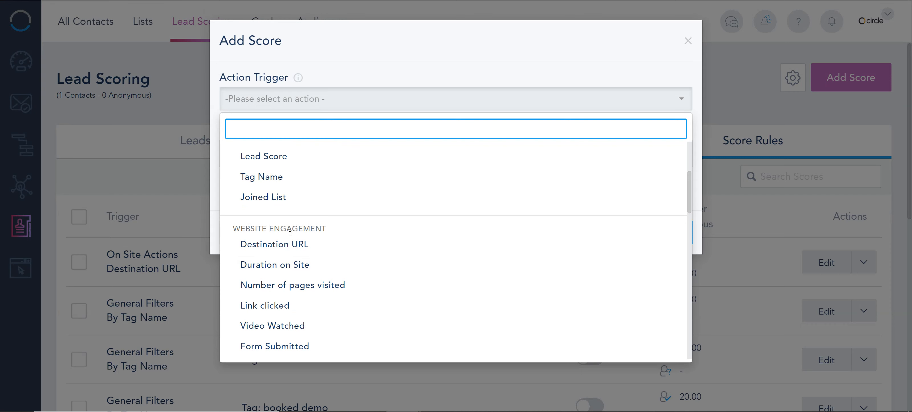
{"action": "left_click", "coordinate": [290, 244]}
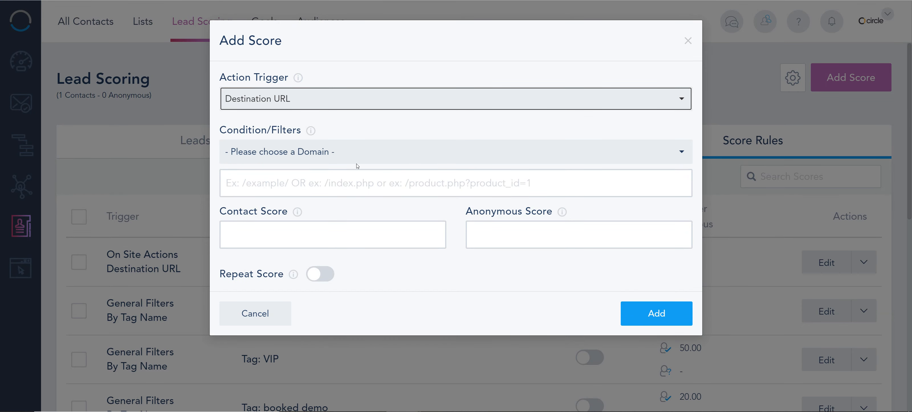
{"action": "left_click", "coordinate": [356, 156]}
{"action": "left_click", "coordinate": [288, 225]}
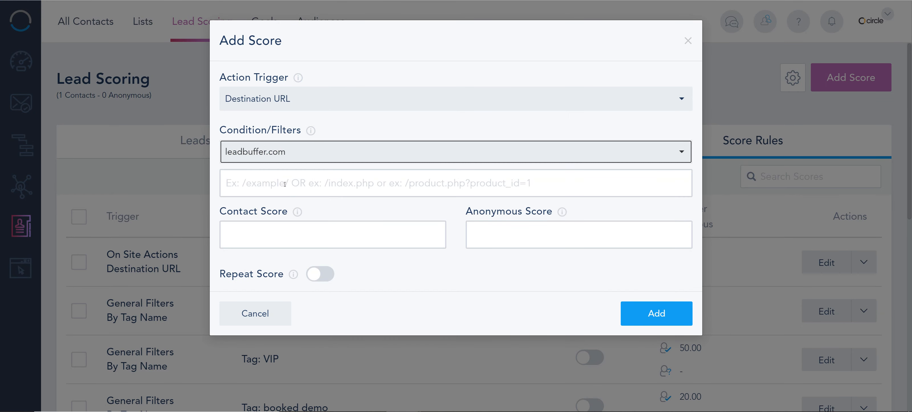
- Set the rule's page to /contact with contact and anonymous scores of 5, and add it
{"action": "left_click", "coordinate": [285, 184]}
{"action": "type", "text": "/"}
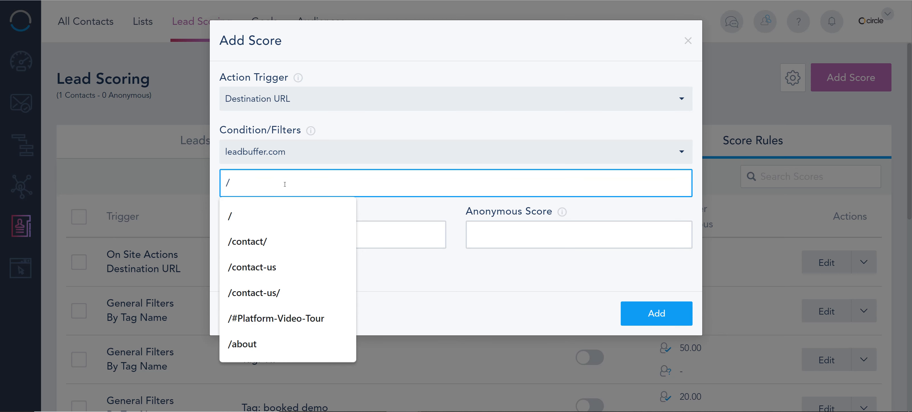
{"action": "type", "text": "contact"}
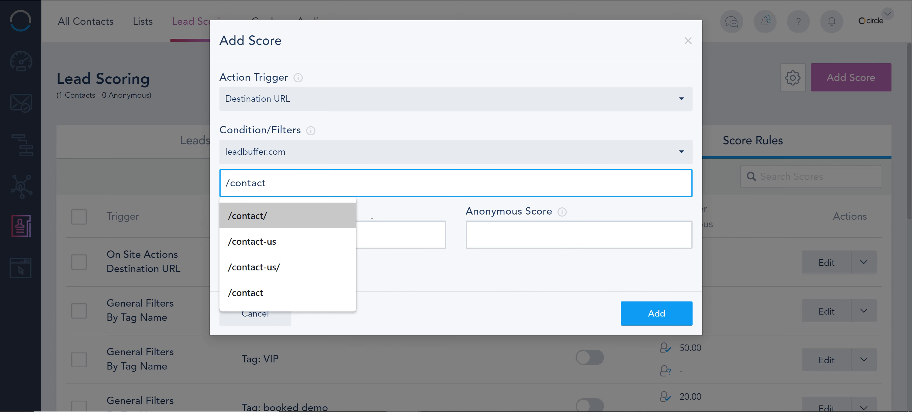
{"action": "left_click", "coordinate": [391, 237]}
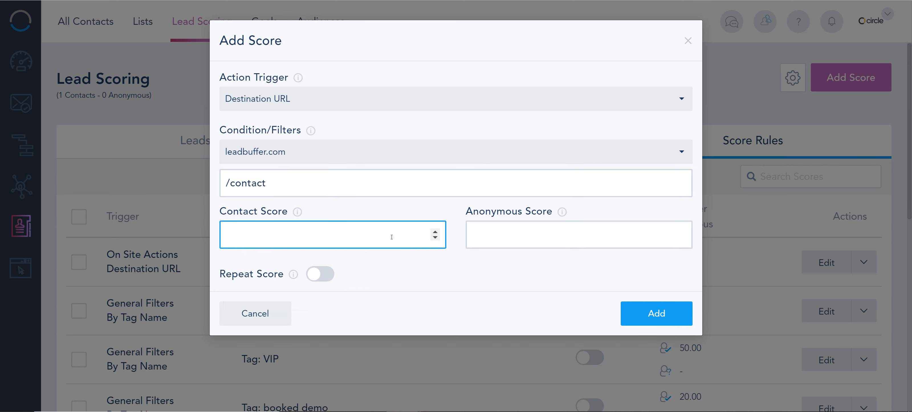
{"action": "type", "text": "5"}
{"action": "left_click", "coordinate": [476, 240]}
{"action": "type", "text": "5"}
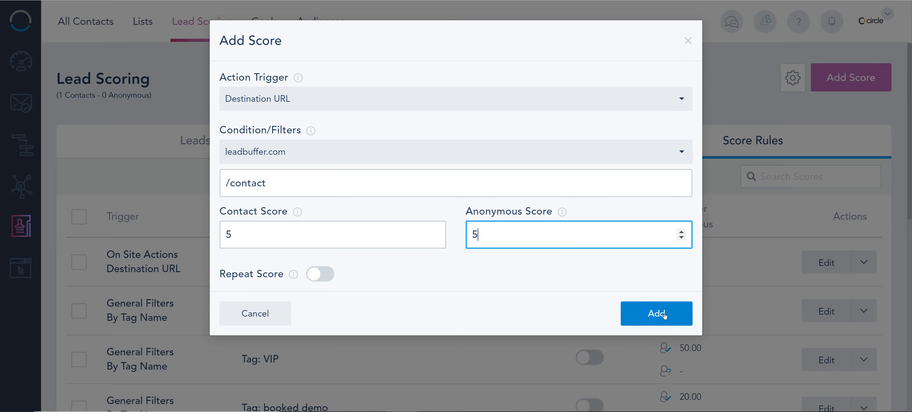
{"action": "left_click", "coordinate": [656, 315]}
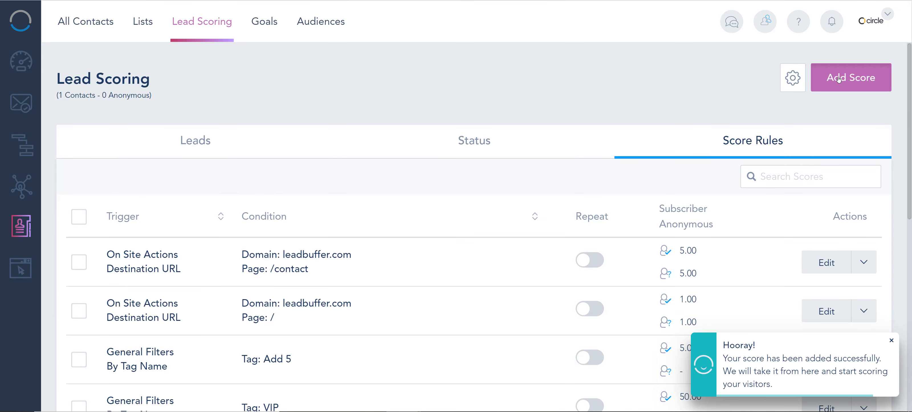
- Add a score rule with the Joined List trigger, the Expo 2020 list and a contact score of 20
{"action": "left_click", "coordinate": [836, 79]}
{"action": "left_click", "coordinate": [398, 103]}
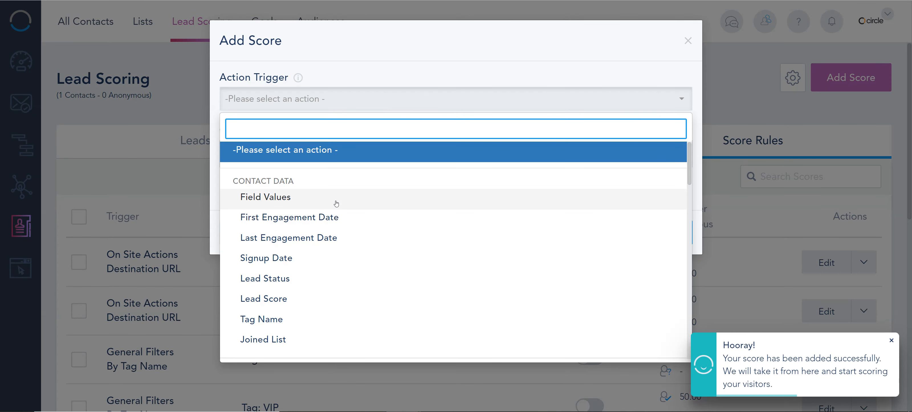
{"action": "left_click", "coordinate": [313, 338]}
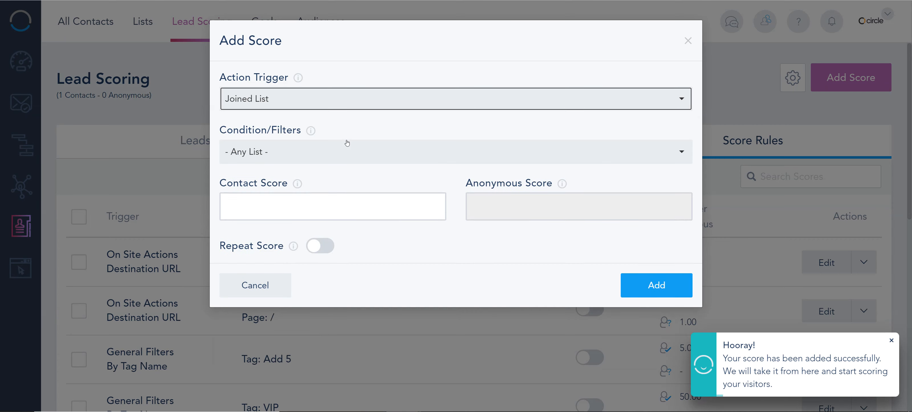
{"action": "left_click", "coordinate": [351, 151]}
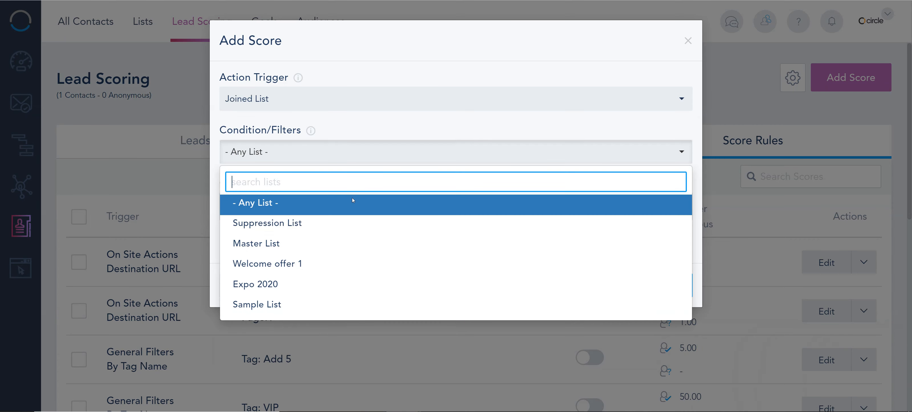
{"action": "left_click", "coordinate": [307, 286]}
{"action": "left_click", "coordinate": [319, 211]}
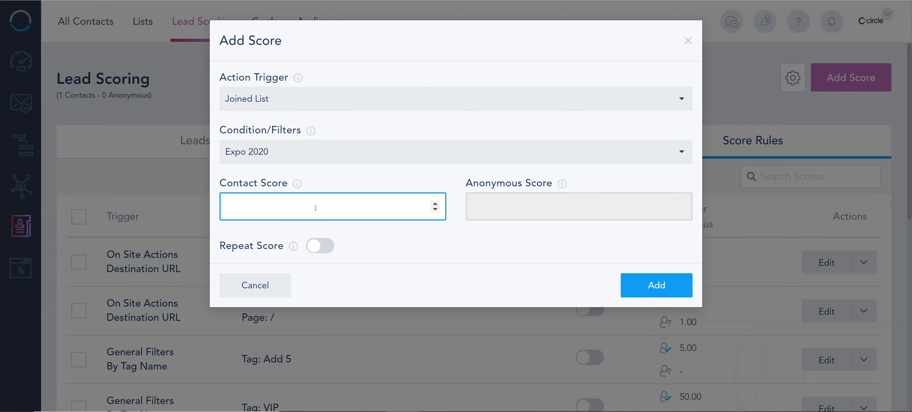
{"action": "type", "text": "20"}
{"action": "left_click", "coordinate": [646, 286]}
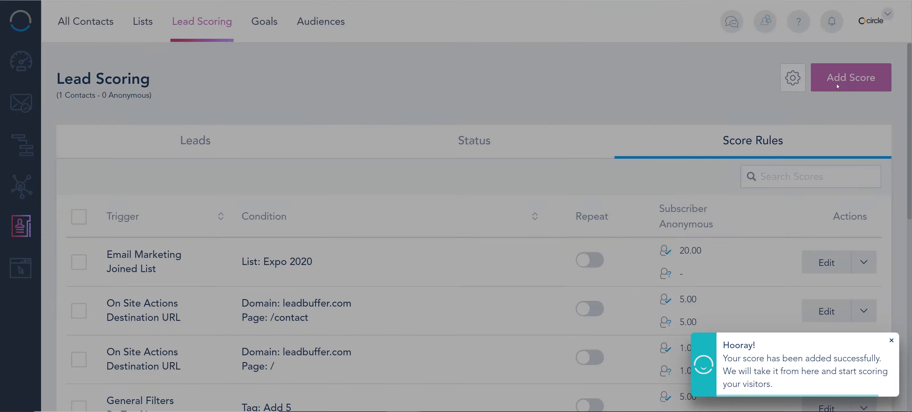
- Start a score rule with the website engagement trigger Duration on Site and the domain leadbuffer.com
{"action": "left_click", "coordinate": [837, 86]}
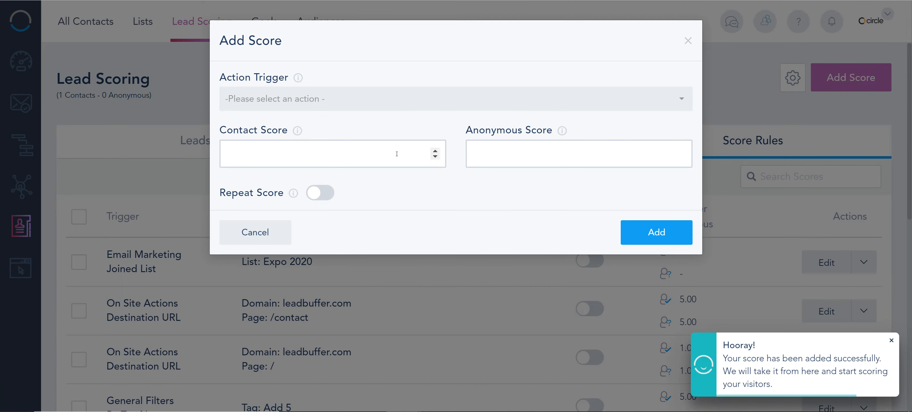
{"action": "left_click", "coordinate": [388, 99]}
{"action": "scroll", "coordinate": [398, 207], "scroll_direction": "down", "scroll_amount": 4}
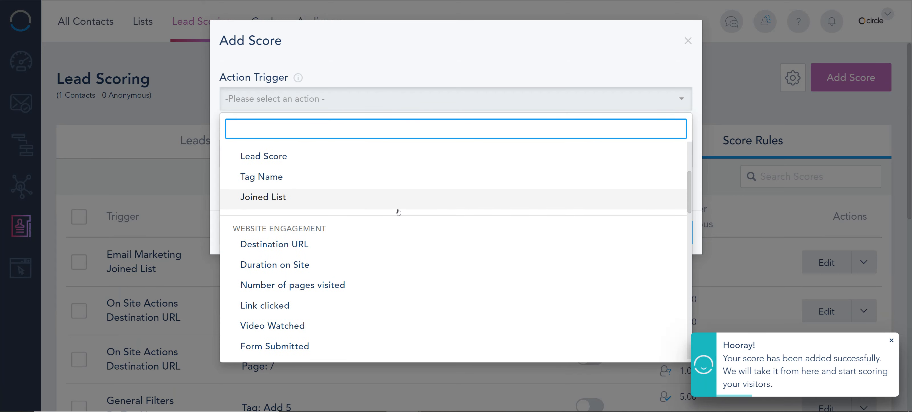
{"action": "left_click", "coordinate": [296, 264]}
{"action": "left_click", "coordinate": [297, 152]}
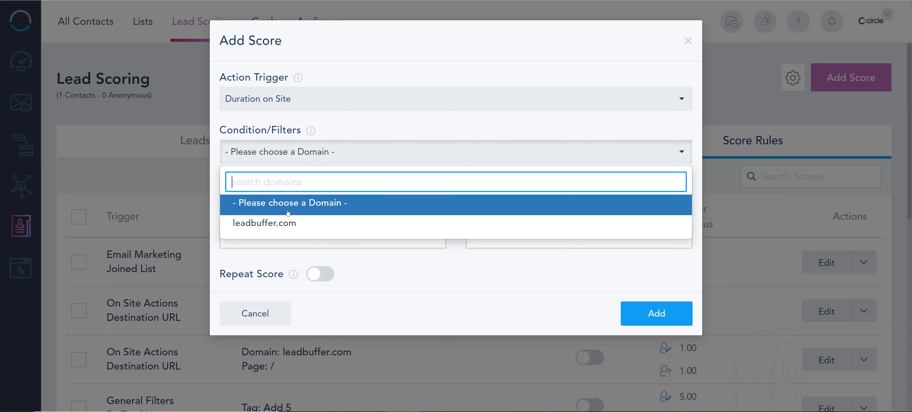
{"action": "left_click", "coordinate": [279, 223]}
- Set the duration to 1 minute with contact and anonymous scores of 2, and add the rule
{"action": "left_click", "coordinate": [283, 177]}
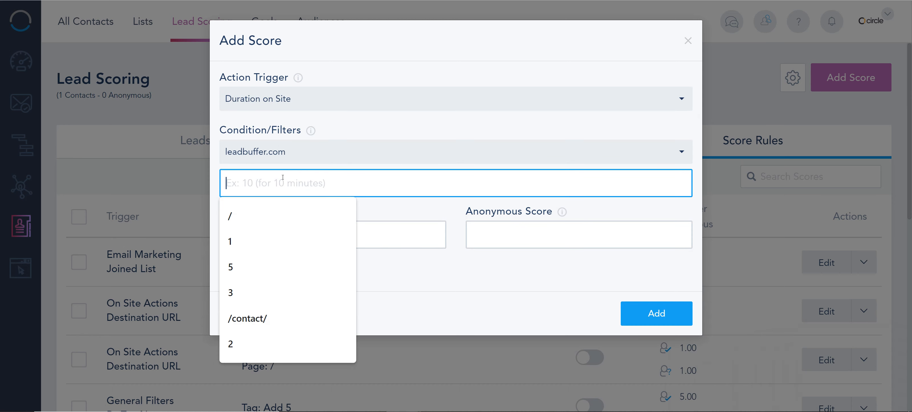
{"action": "left_click", "coordinate": [284, 241]}
{"action": "left_click", "coordinate": [366, 236]}
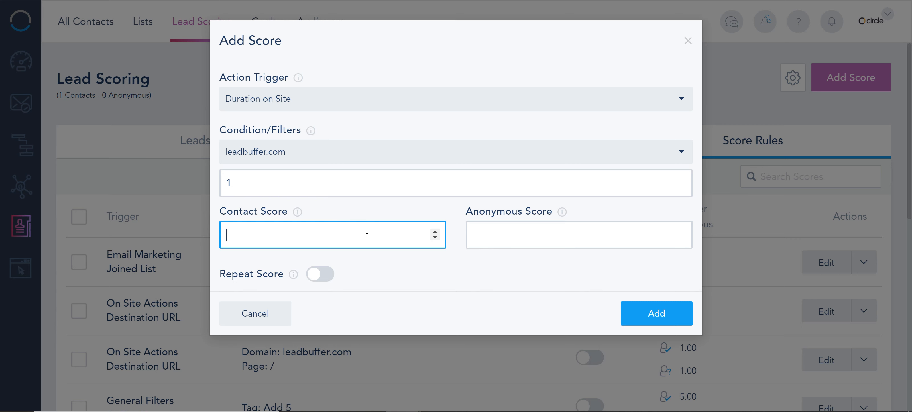
{"action": "type", "text": "2"}
{"action": "left_click", "coordinate": [502, 241]}
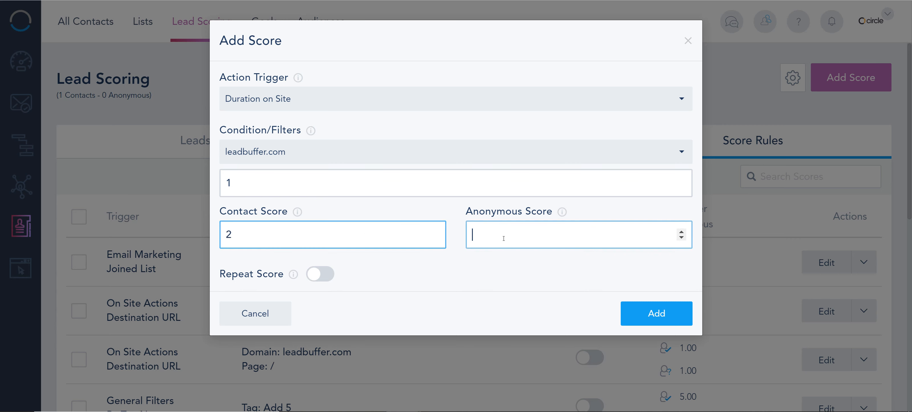
{"action": "type", "text": "2"}
{"action": "left_click", "coordinate": [668, 314]}
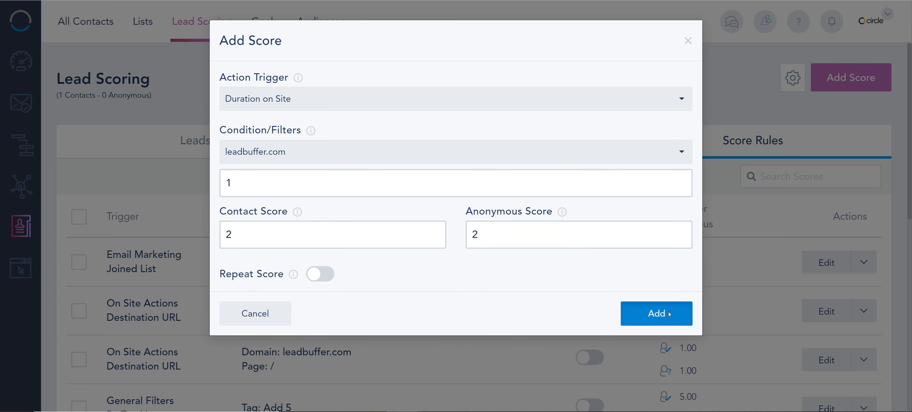
- Look through the action triggers available for a new score rule, down to the general filters, and close it without adding one
{"action": "left_click", "coordinate": [842, 85]}
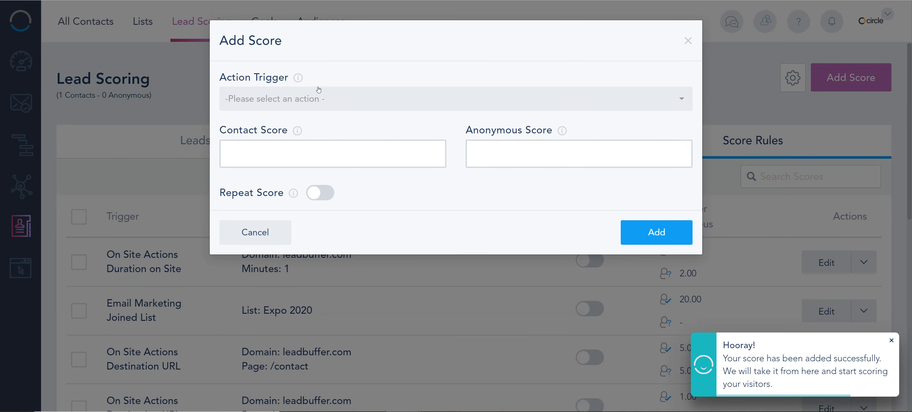
{"action": "left_click", "coordinate": [316, 100]}
{"action": "scroll", "coordinate": [322, 227], "scroll_direction": "down", "scroll_amount": 10}
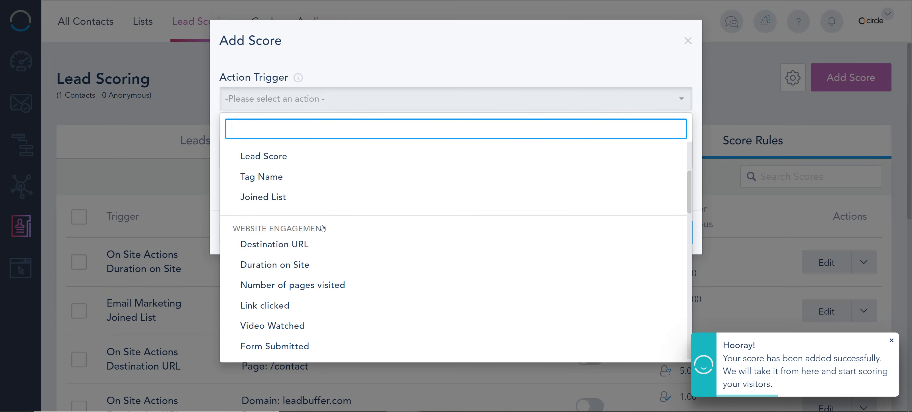
{"action": "scroll", "coordinate": [322, 228], "scroll_direction": "down", "scroll_amount": 4}
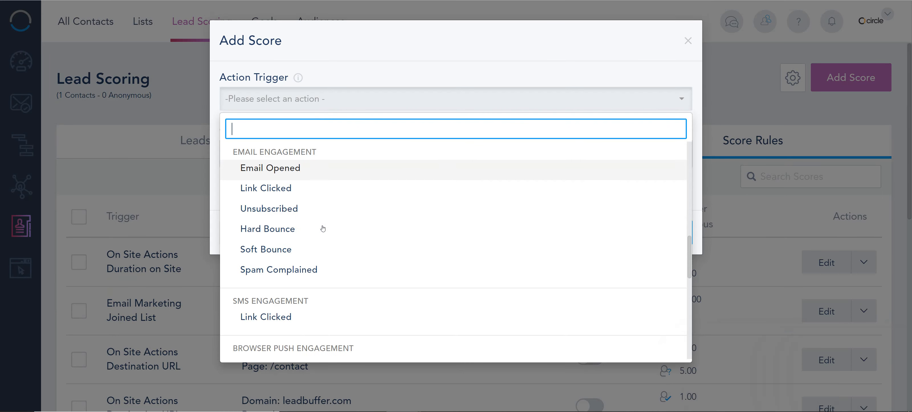
{"action": "scroll", "coordinate": [323, 228], "scroll_direction": "down", "scroll_amount": 7}
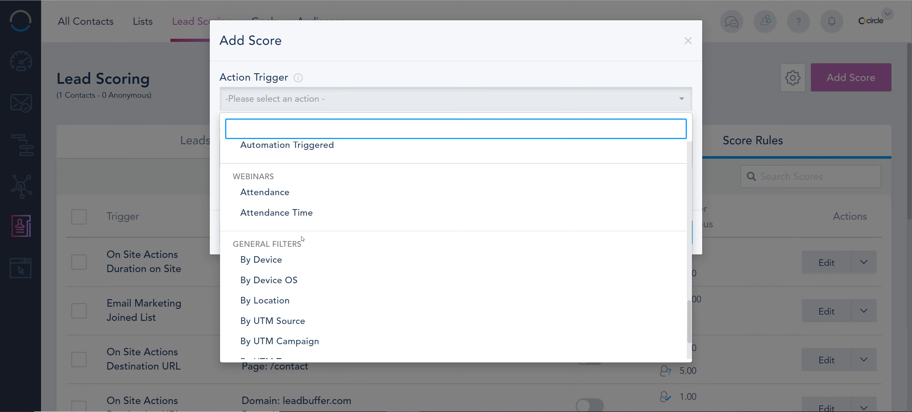
{"action": "scroll", "coordinate": [310, 270], "scroll_direction": "down", "scroll_amount": 3}
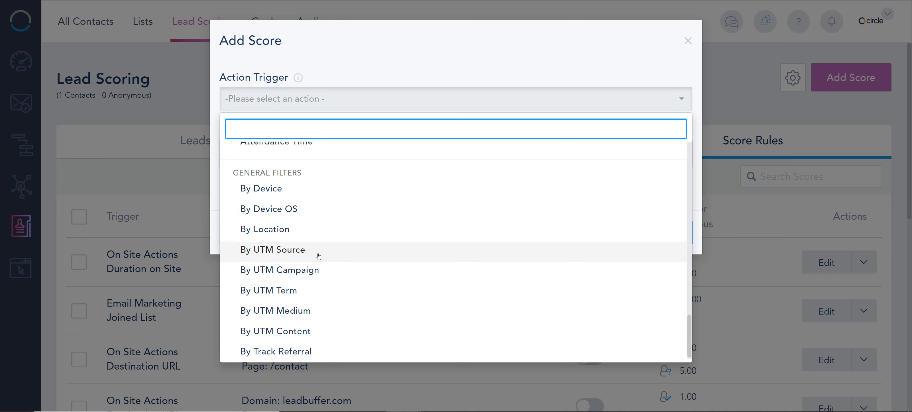
{"action": "scroll", "coordinate": [326, 213], "scroll_direction": "down", "scroll_amount": 1}
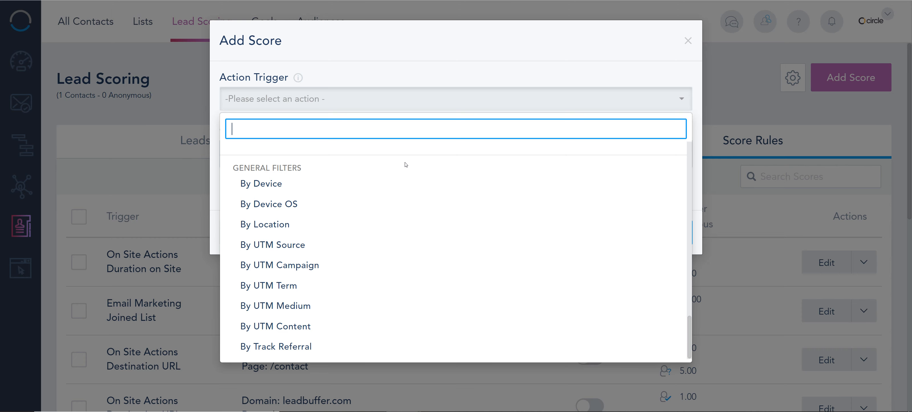
{"action": "left_click", "coordinate": [688, 40]}
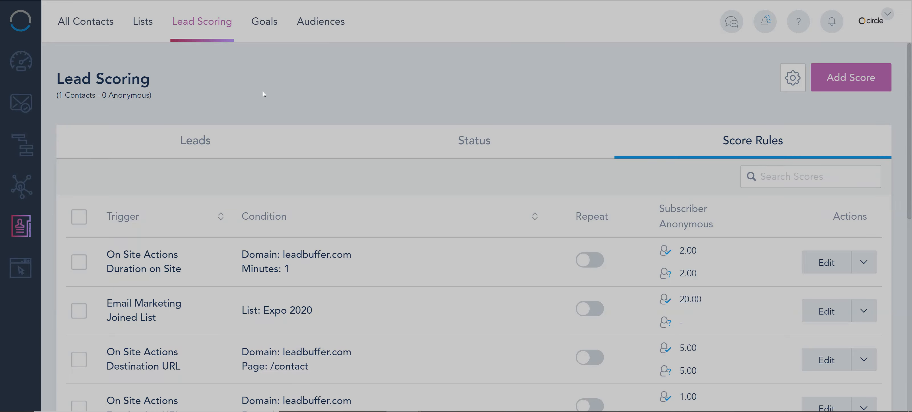
- Check the first contact's lead score and lead status in All Contacts, and return to Lead Scoring
{"action": "left_click", "coordinate": [207, 143]}
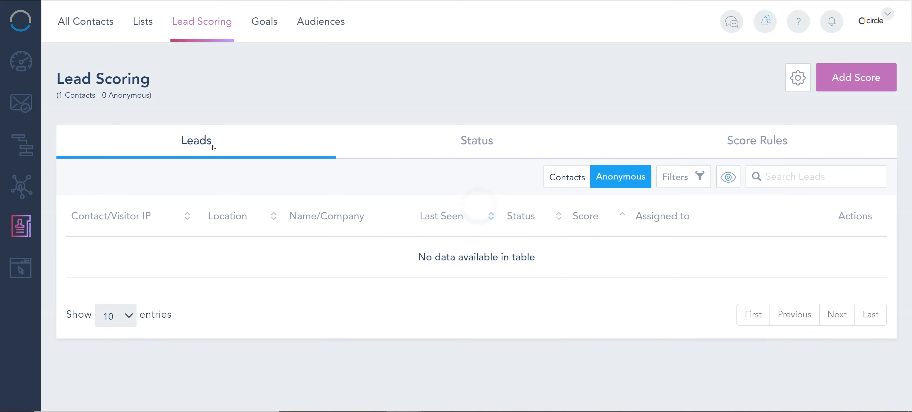
{"action": "left_click", "coordinate": [84, 30]}
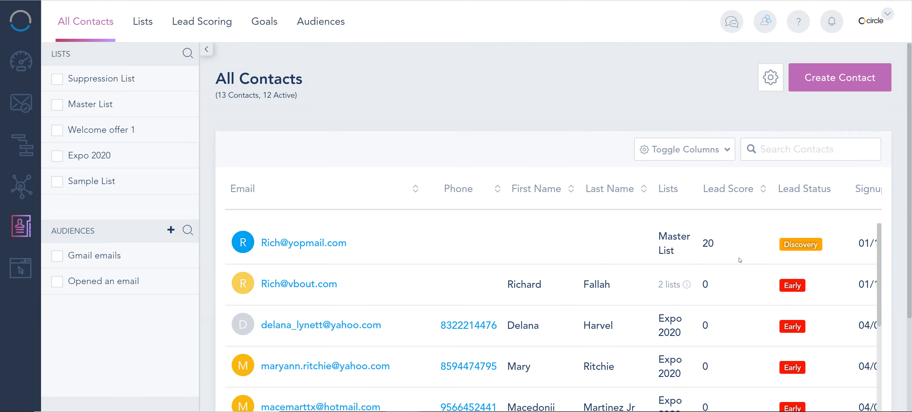
{"action": "triple_click", "coordinate": [717, 246]}
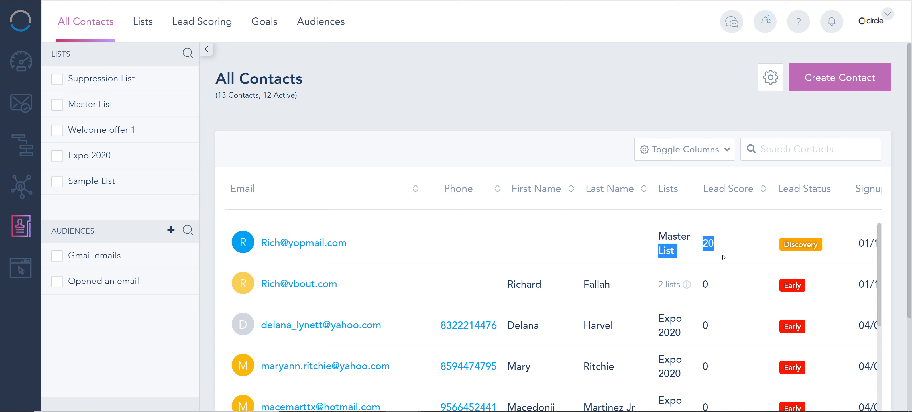
{"action": "left_click_drag", "start_coordinate": [787, 244], "coordinate": [825, 243]}
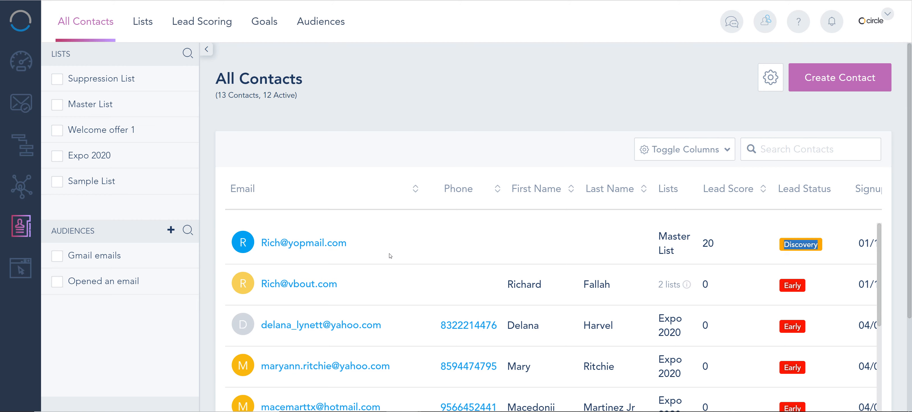
{"action": "left_click", "coordinate": [205, 18]}
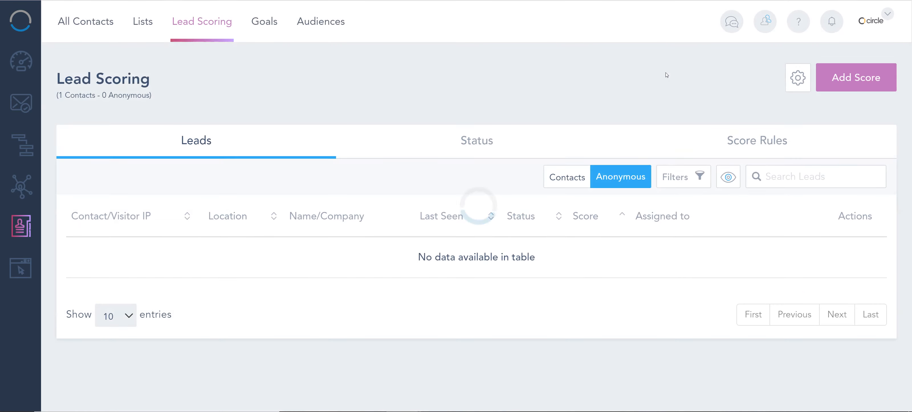